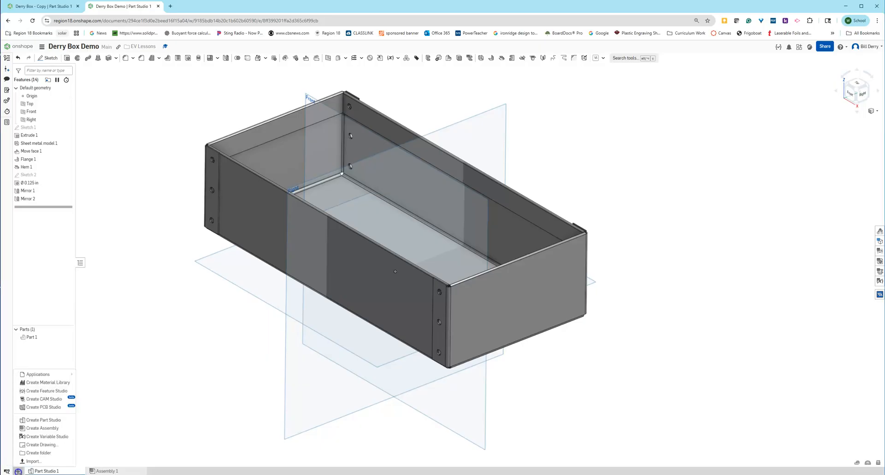
Create a new drawing from the + menu to reach its ANSI template choices.
click(53, 445)
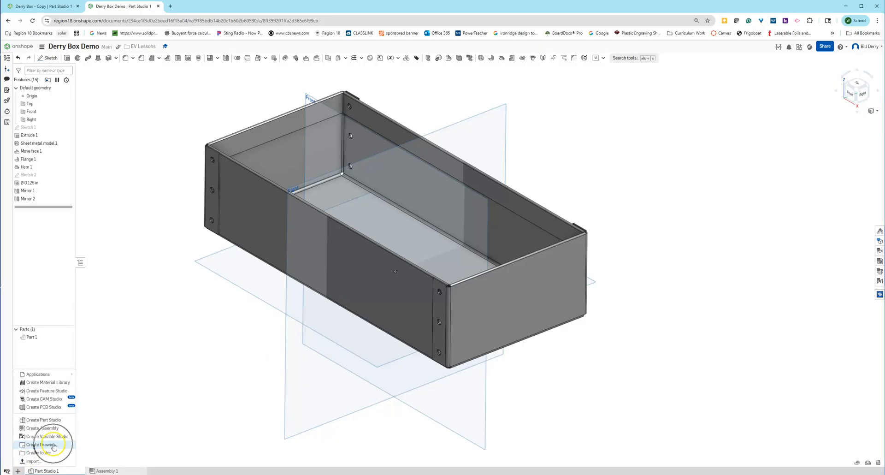
click(54, 445)
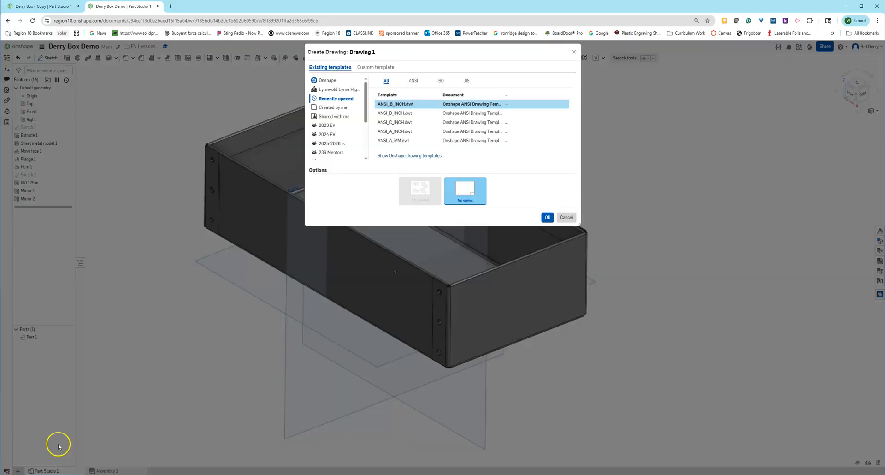
drag(383, 104, 409, 109)
Create Drawing 1 using the ANSI_B_INCH template.
click(549, 218)
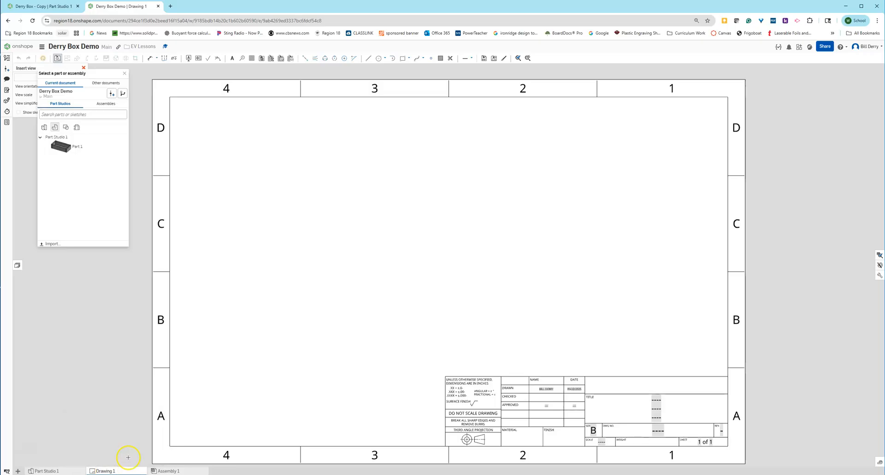
scroll(395, 355, up, 1)
scroll(395, 355, down, 4)
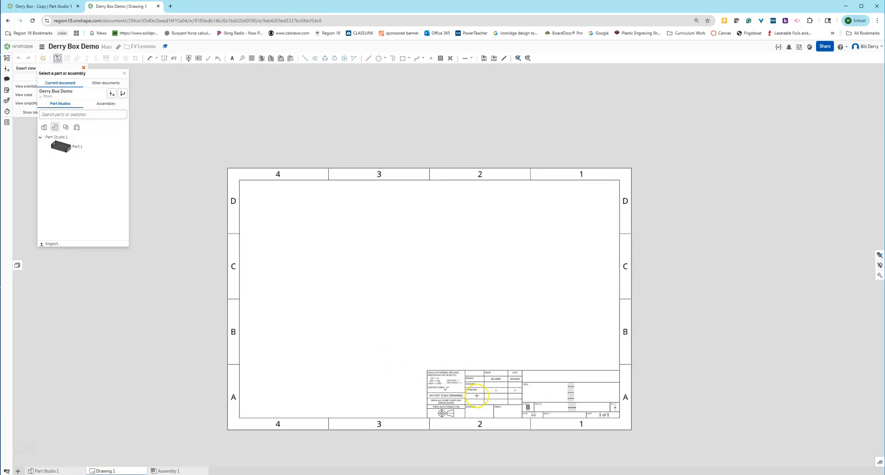
Dismiss the view-insertion panels and delete the border and title block for a blank sheet.
click(125, 74)
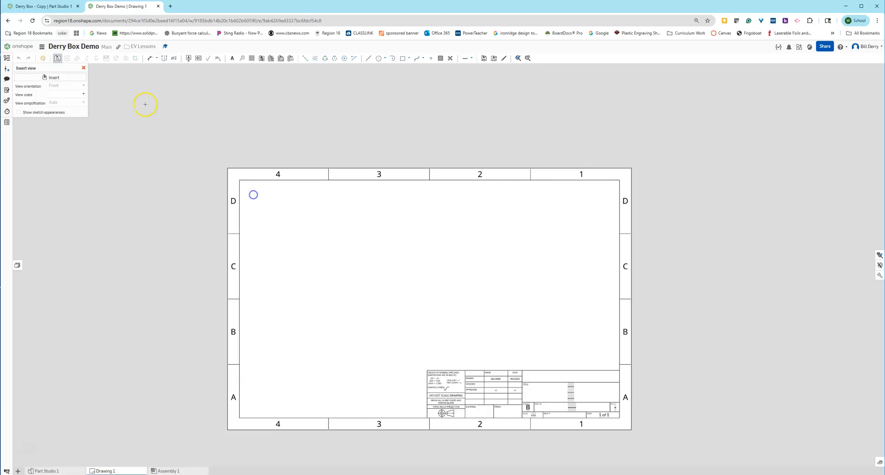
click(83, 68)
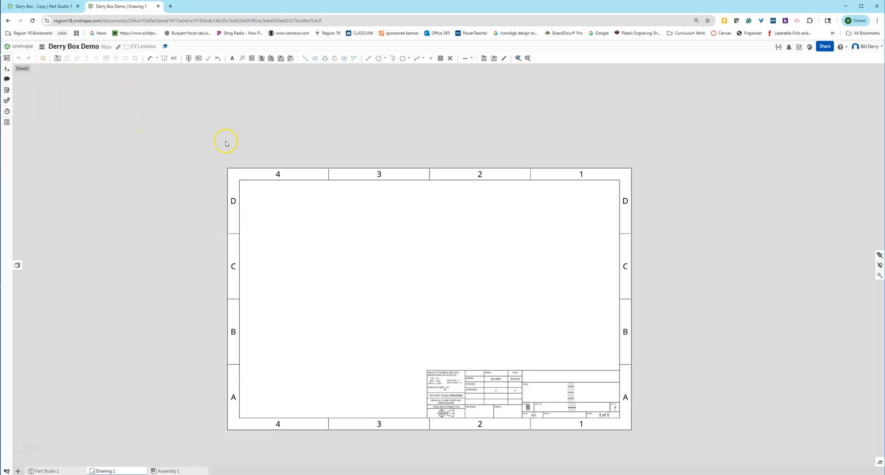
drag(213, 156, 690, 462)
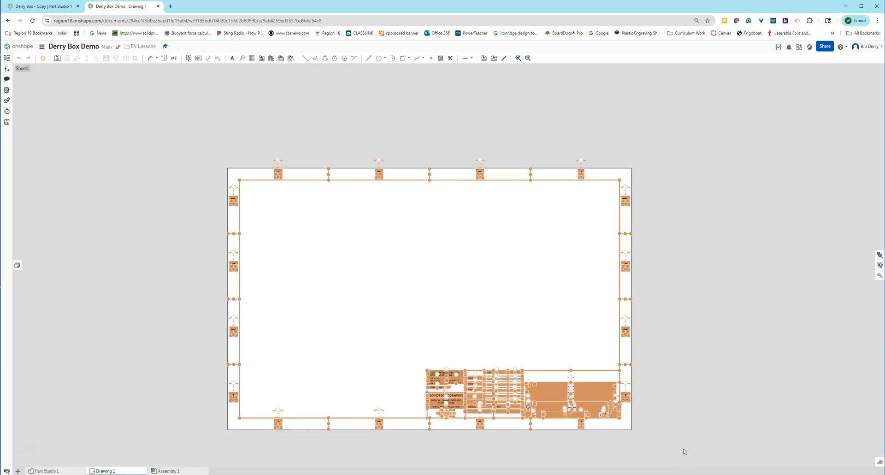
key(Delete)
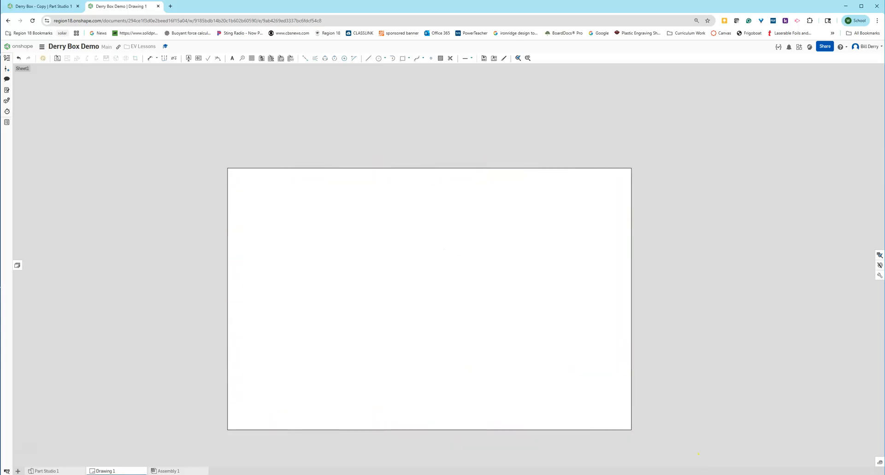
Insert a view of the flat pattern of Part 1.
click(58, 60)
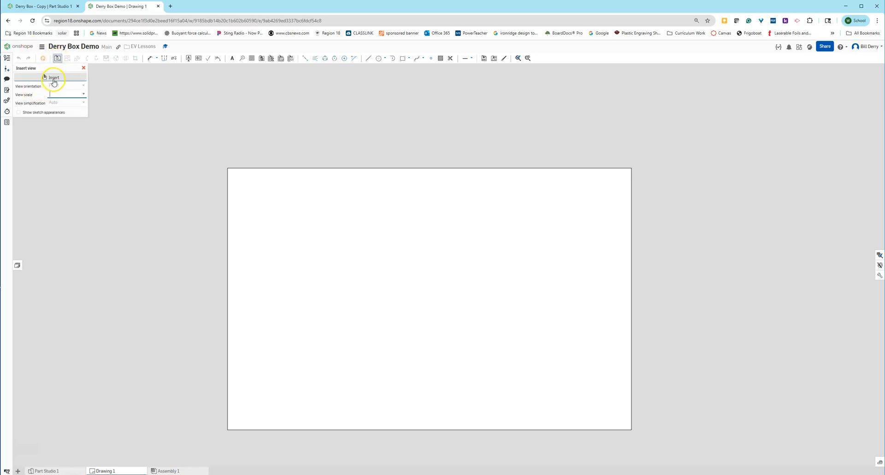
click(52, 79)
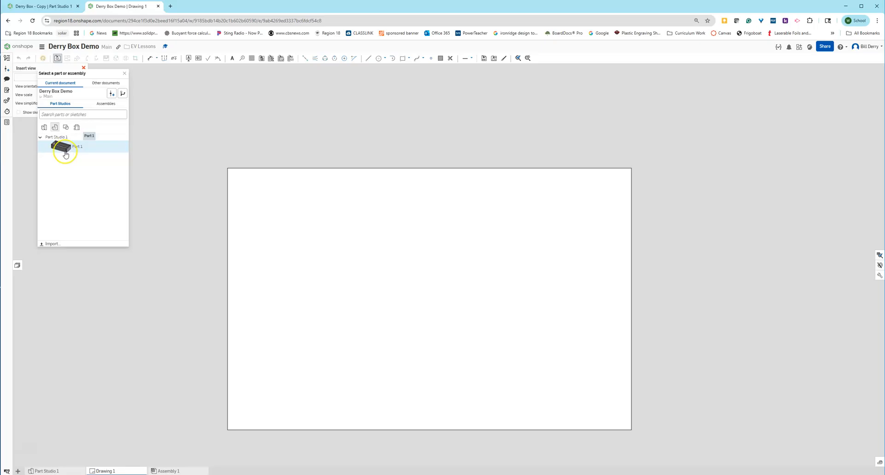
click(76, 127)
click(65, 147)
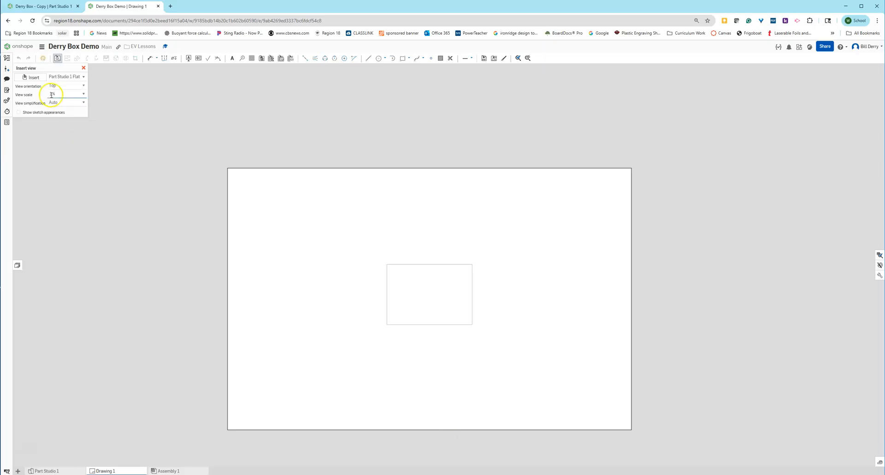
Set the view scale to 1:1 and place the flat pattern at the sheet centre.
click(84, 94)
drag(84, 116, 85, 106)
click(67, 105)
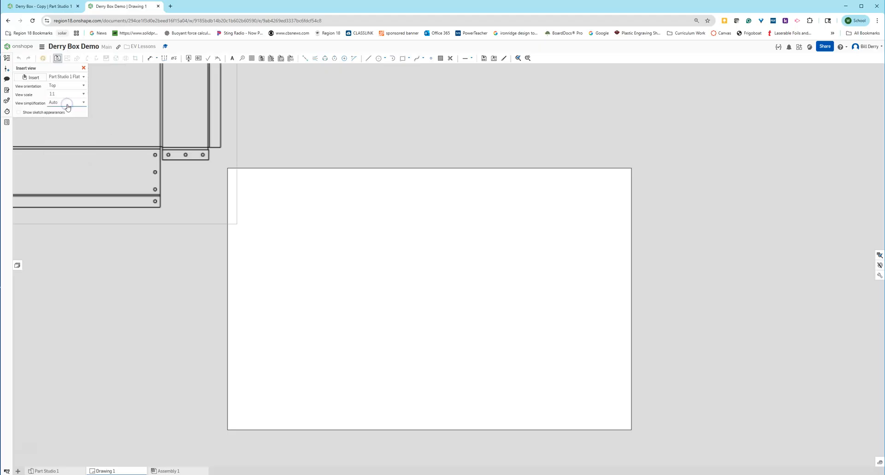
scroll(216, 206, up, 4)
scroll(218, 205, down, 5)
scroll(217, 205, down, 3)
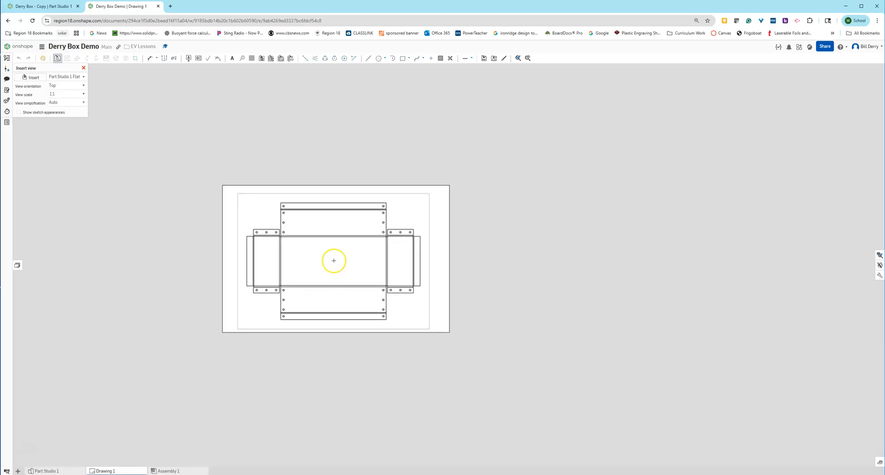
click(336, 259)
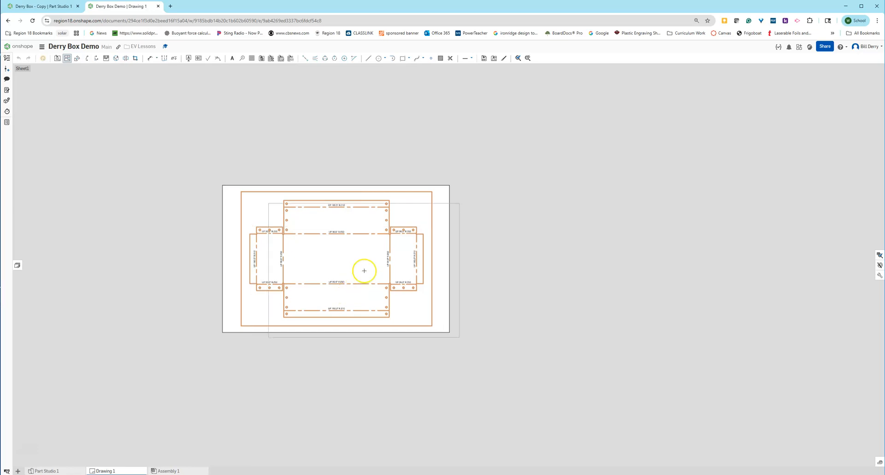
scroll(364, 270, up, 4)
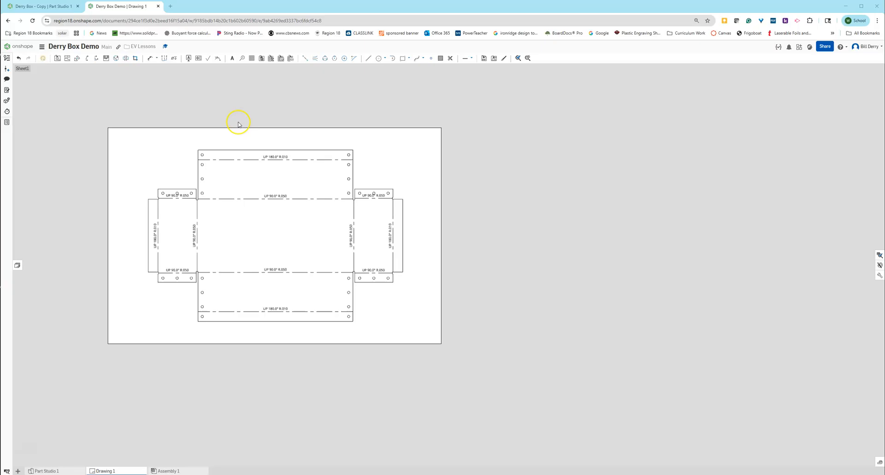
scroll(239, 136, up, 2)
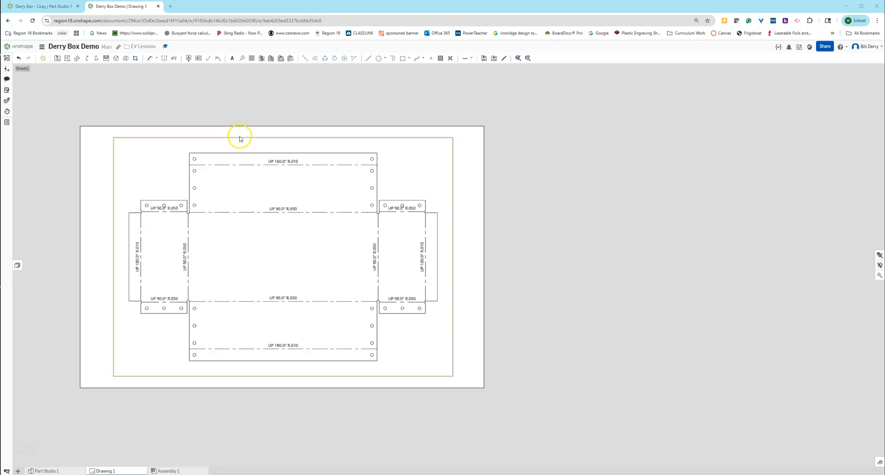
Add single centre marks to the three holes on each right-hand flange.
click(345, 59)
click(385, 206)
click(403, 206)
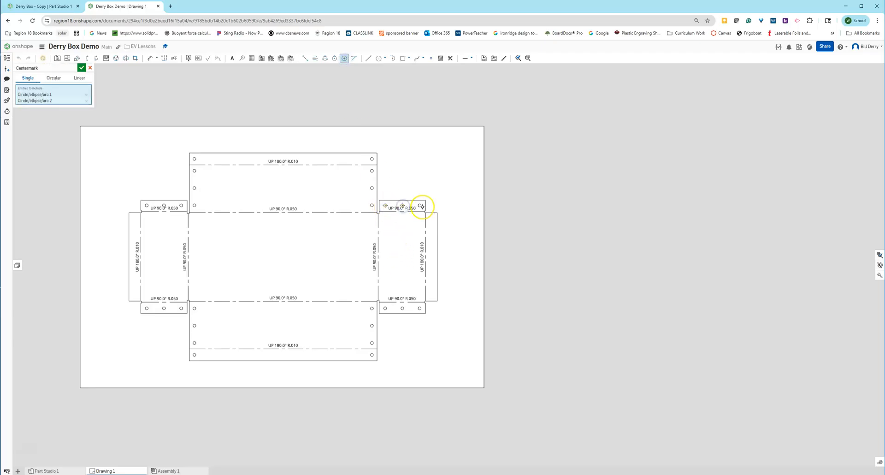
click(420, 206)
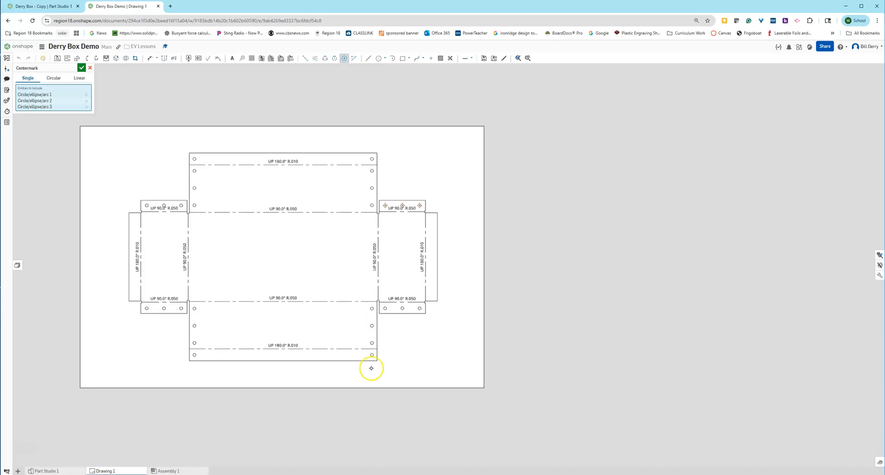
click(385, 309)
click(403, 308)
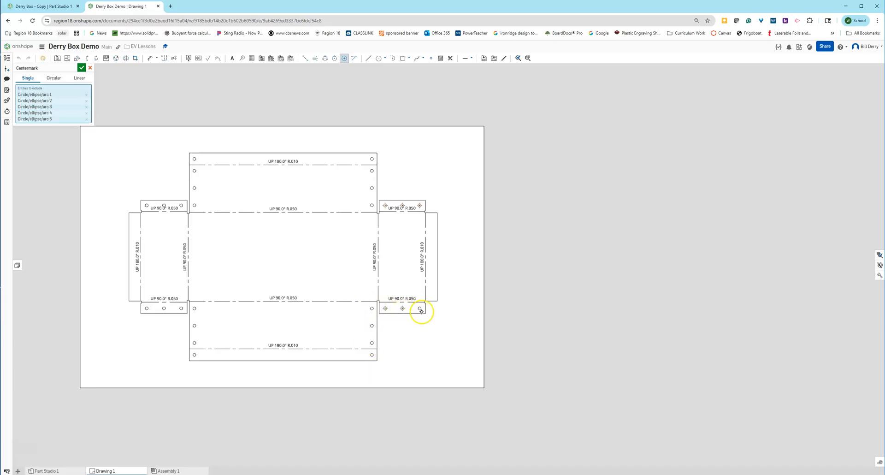
click(420, 308)
Add centre marks to the three holes on each left-hand flange.
click(180, 206)
click(164, 206)
click(147, 205)
click(147, 308)
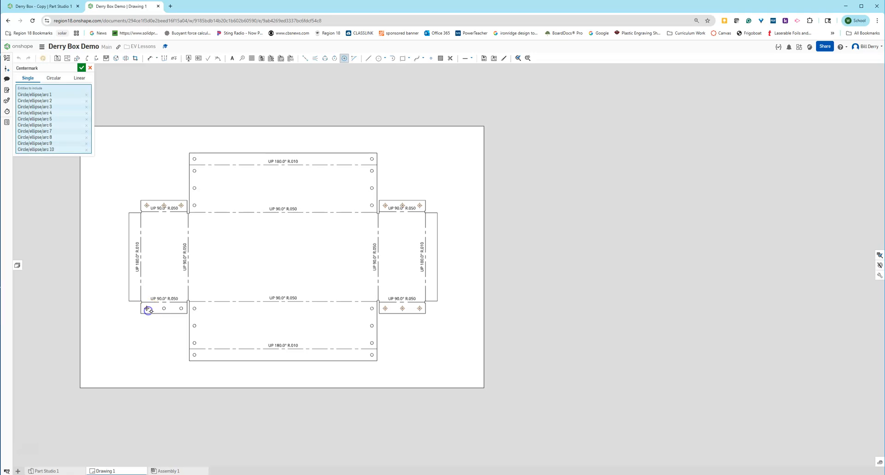
click(165, 308)
click(181, 308)
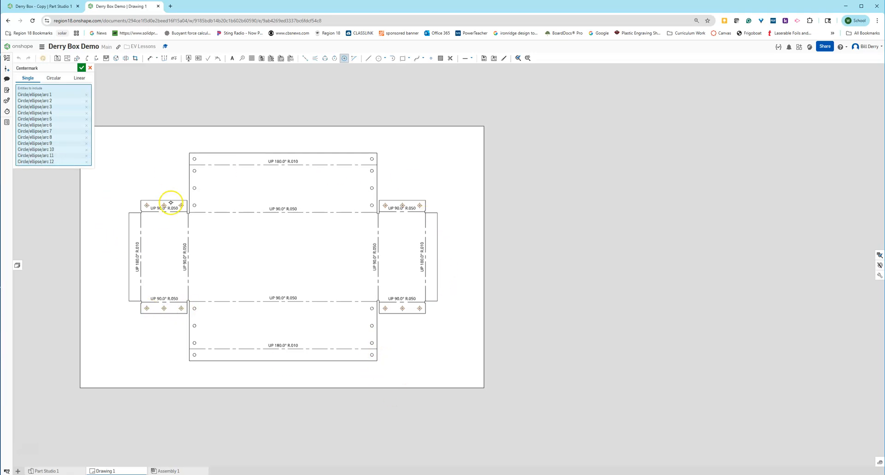
scroll(408, 272, up, 1)
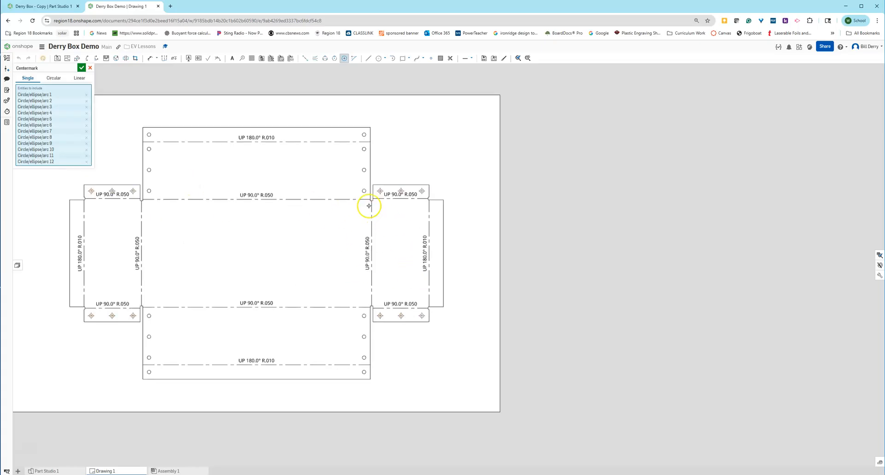
click(151, 59)
Place the 8.735 overall height at right and the 12.985 overall width above the pattern.
click(343, 378)
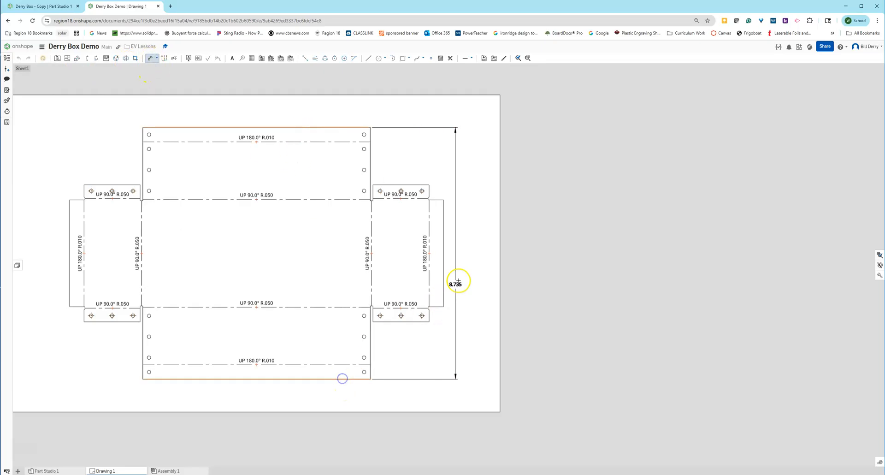
click(471, 253)
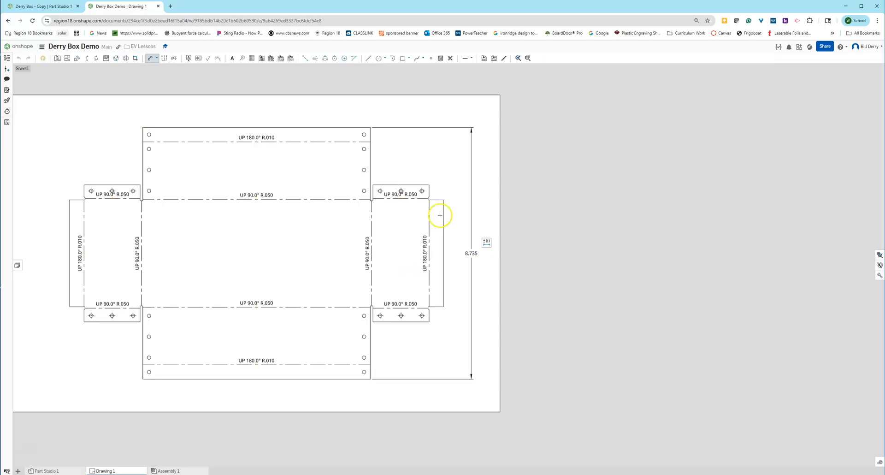
click(70, 233)
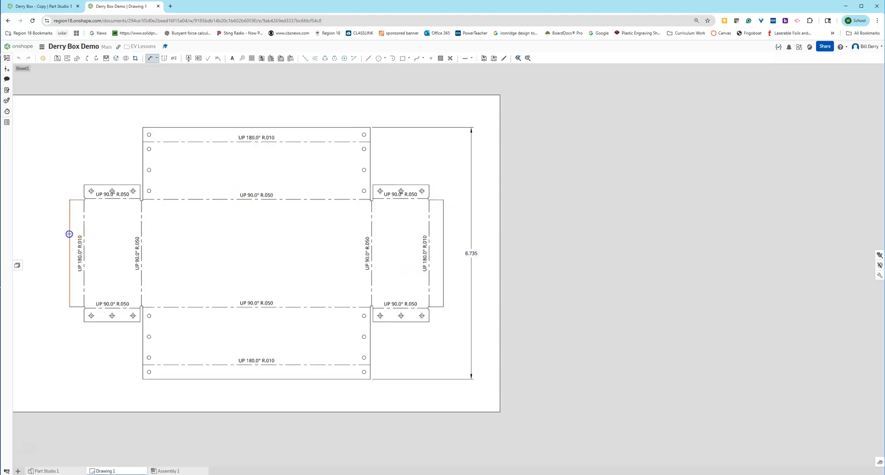
click(442, 223)
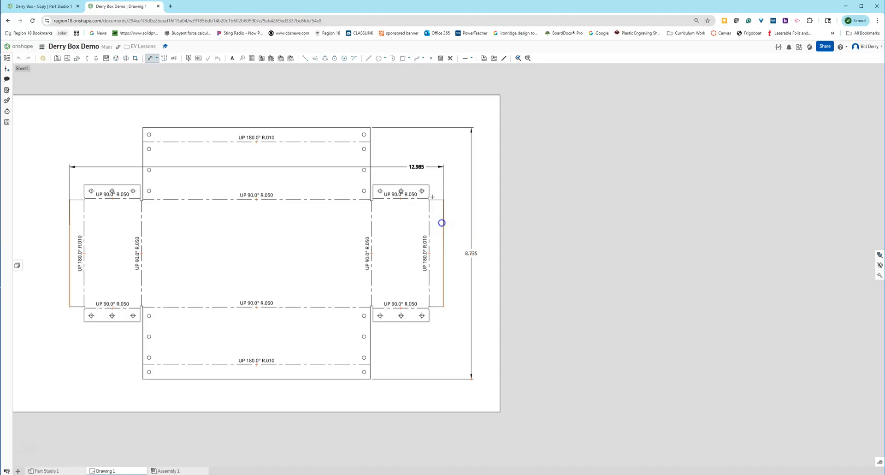
click(253, 114)
scroll(470, 227, up, 5)
scroll(469, 227, down, 6)
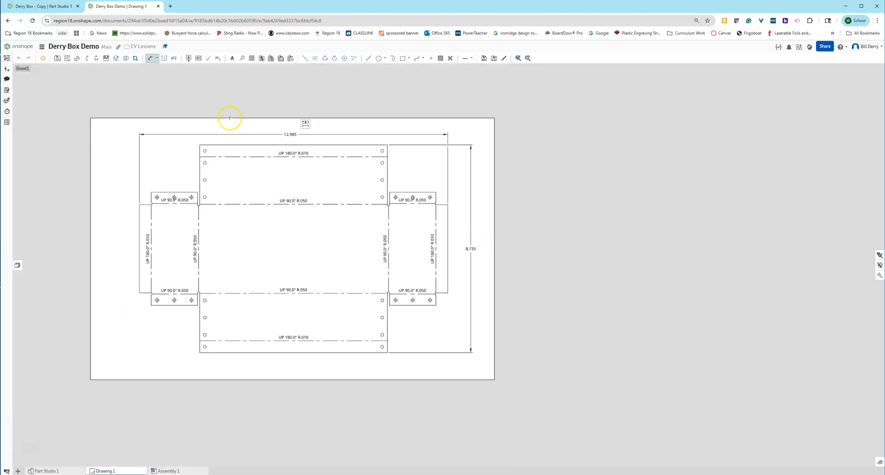
scroll(413, 199, up, 3)
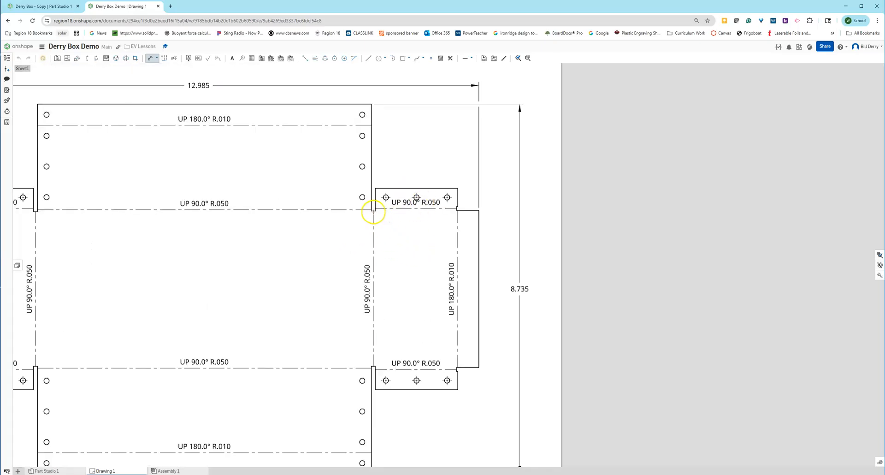
Dimension the right flap's height as .553.
scroll(373, 212, up, 3)
click(364, 213)
click(375, 164)
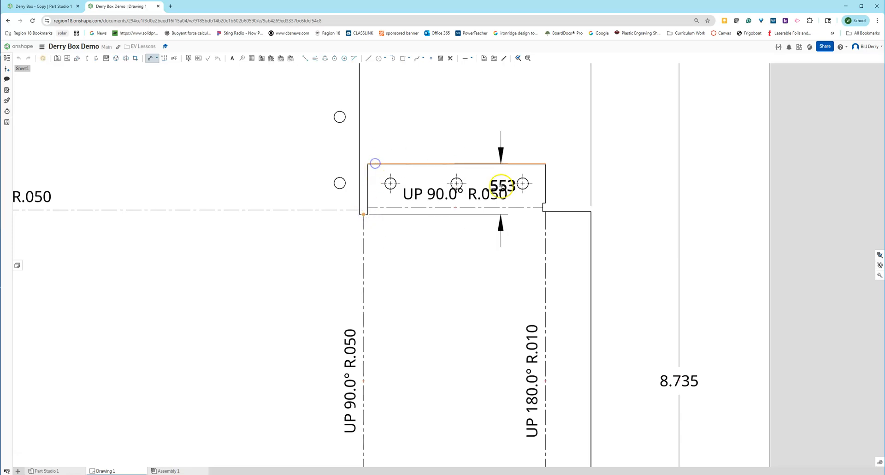
click(613, 185)
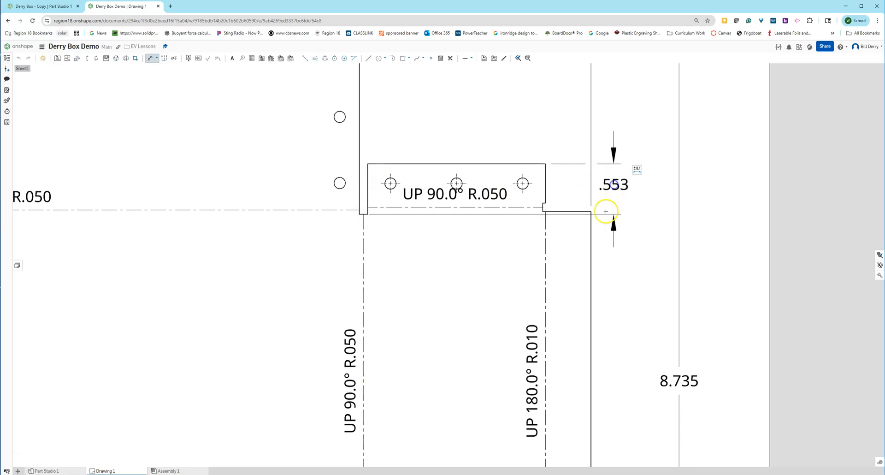
scroll(613, 227, down, 3)
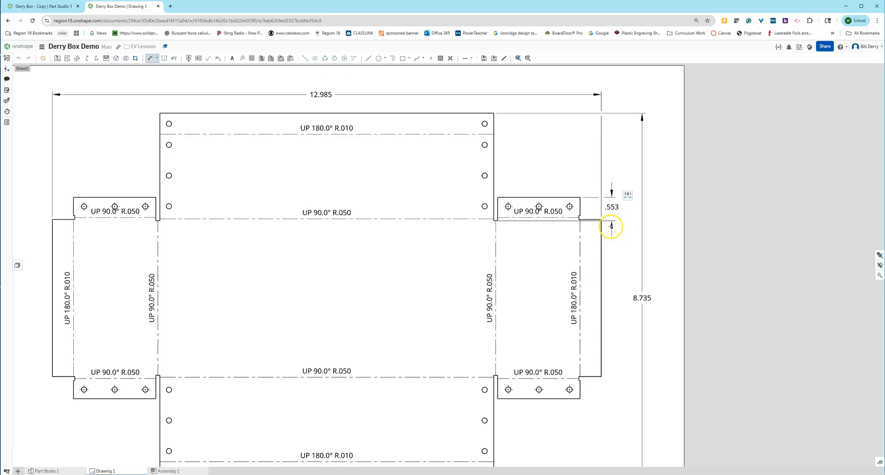
Add the two 2.496 dimensions: top edge to bend line, and right panel width.
click(458, 113)
click(436, 218)
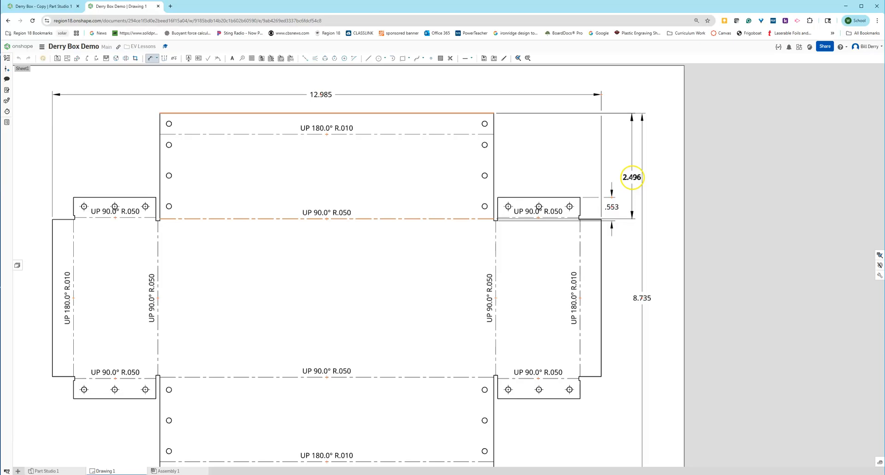
click(631, 177)
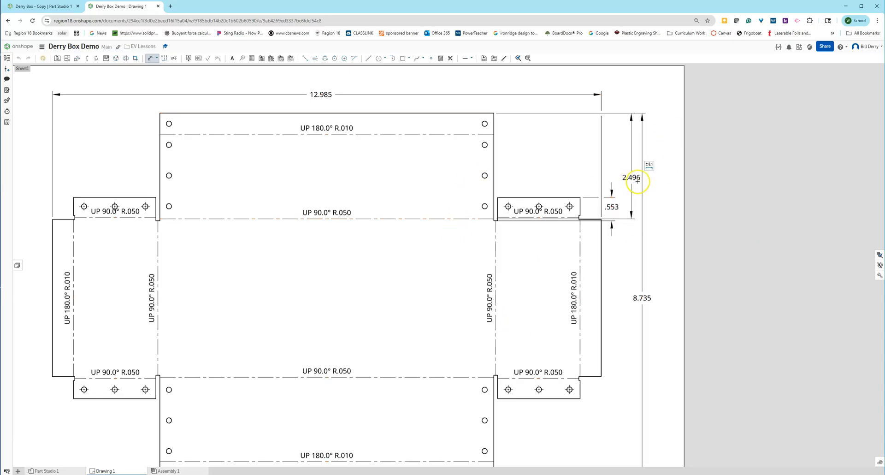
click(496, 352)
click(601, 355)
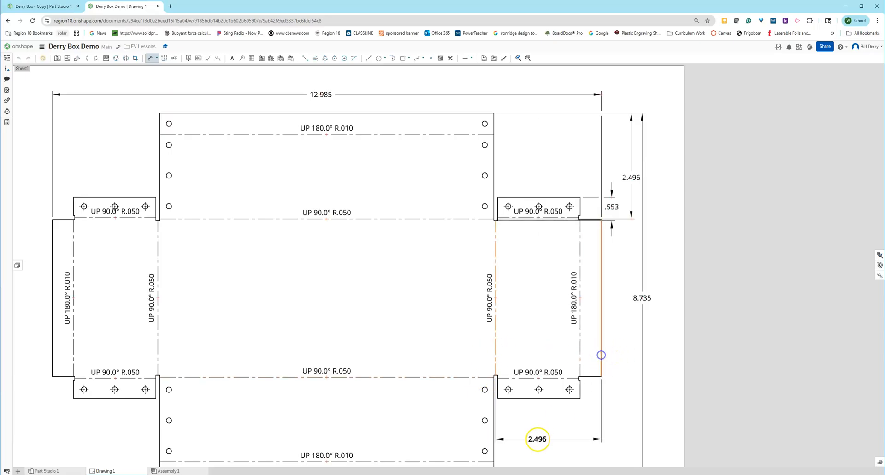
click(547, 423)
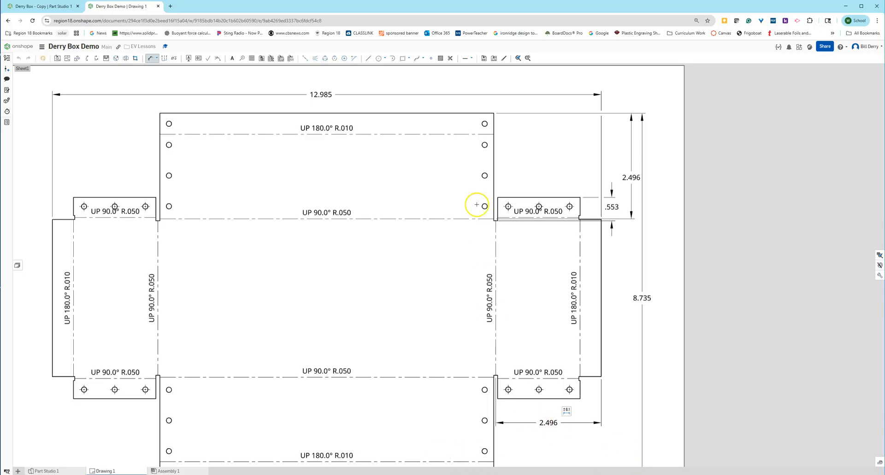
Try a flap-edge-to-hole dimension and cancel the unwanted .296 value.
scroll(212, 330, up, 1)
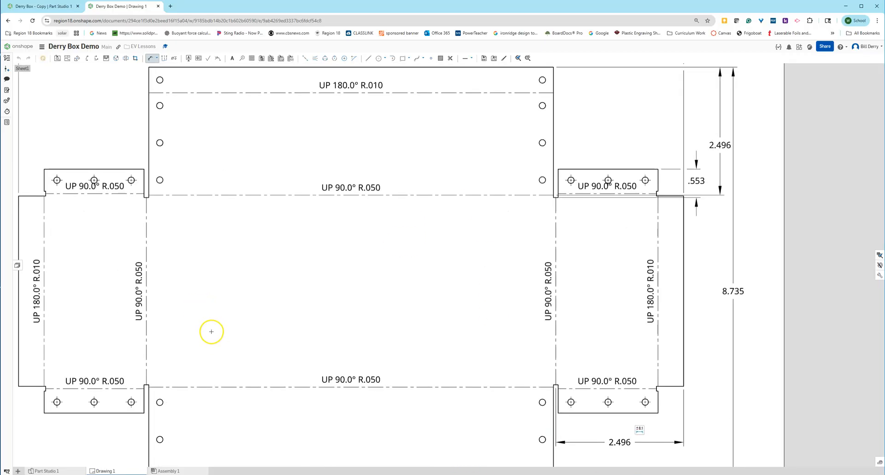
scroll(213, 330, down, 2)
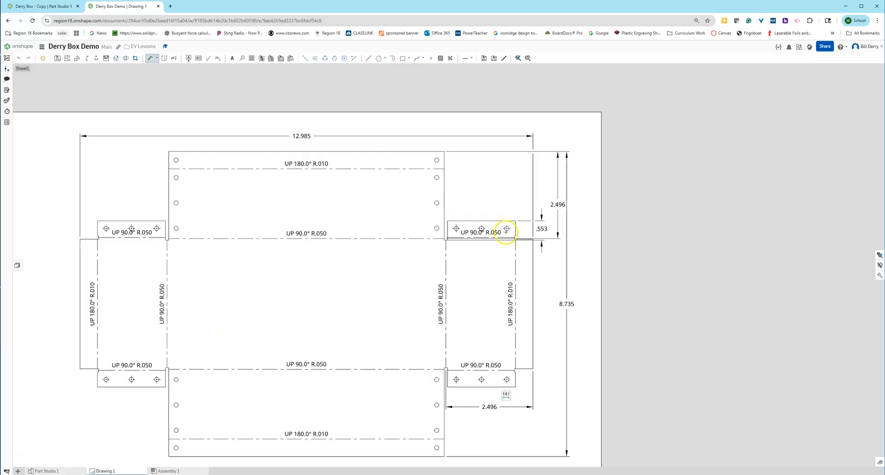
scroll(507, 230, up, 2)
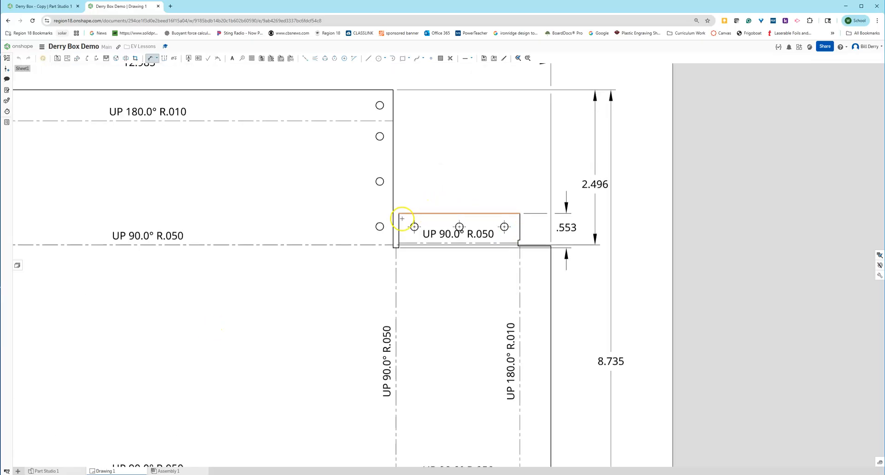
scroll(496, 285, up, 2)
scroll(496, 285, down, 2)
click(395, 267)
click(414, 226)
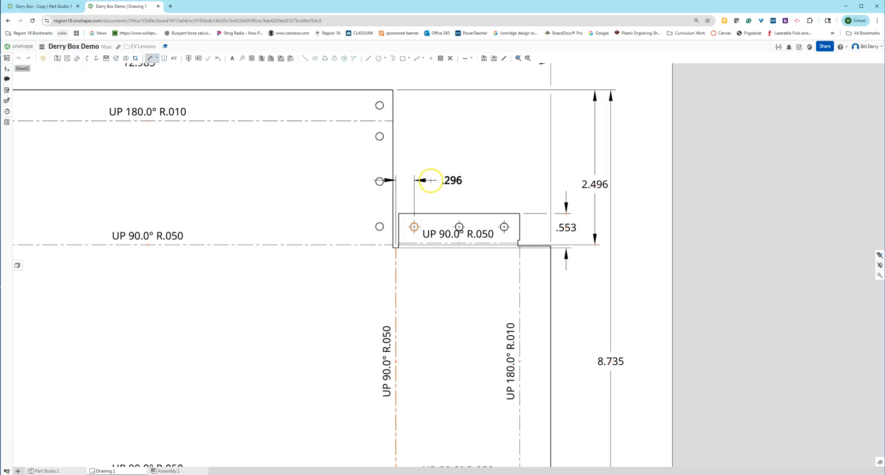
key(Escape)
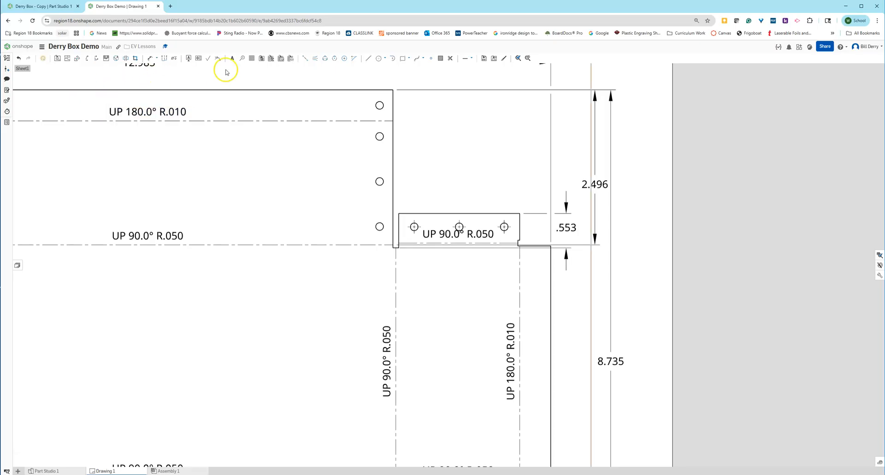
Dimension the outer flap holes .250 from each flap edge, aligning the two texts.
click(155, 58)
click(400, 223)
click(414, 226)
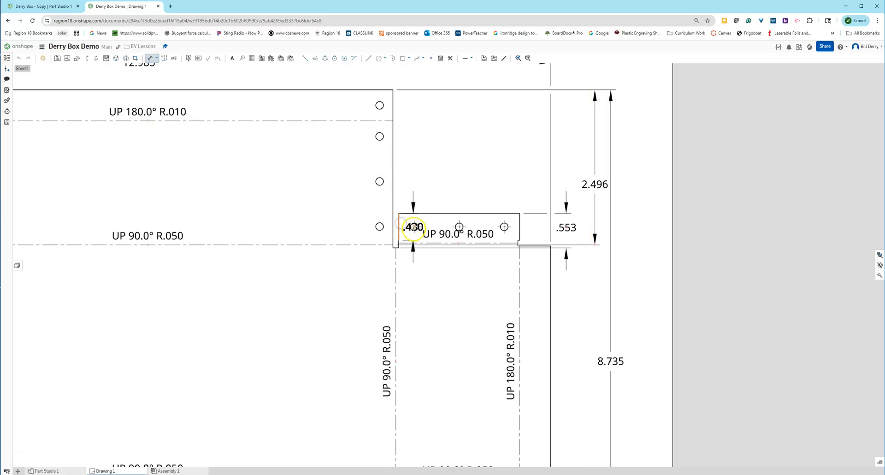
click(427, 176)
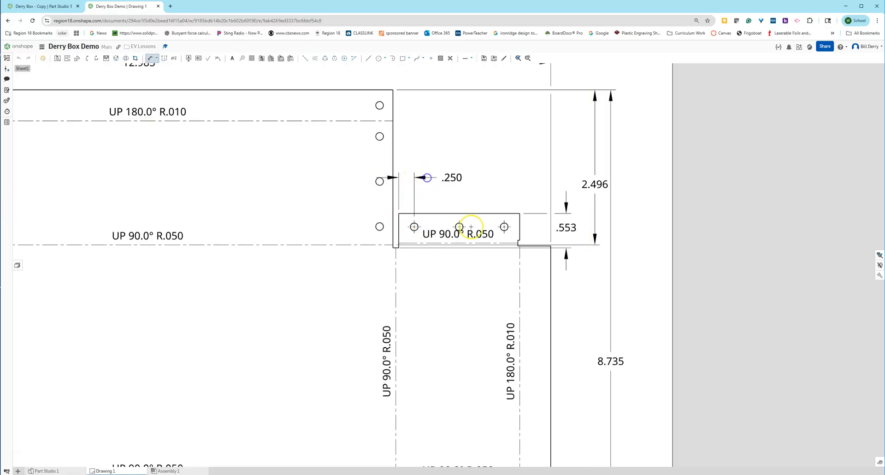
click(520, 226)
click(505, 226)
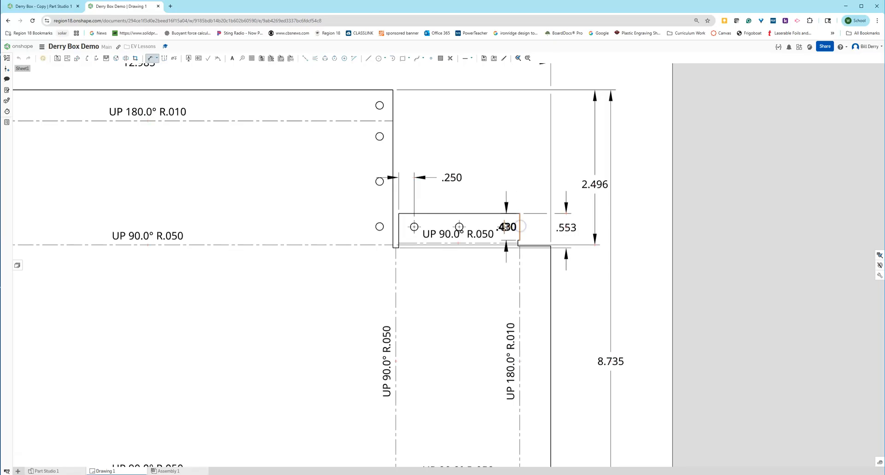
click(512, 184)
mouse_move(512, 185)
mouse_down()
mouse_move(513, 174)
mouse_move(523, 179)
mouse_up()
Add a .975 dimension from the flap's right edge to the middle hole.
click(521, 226)
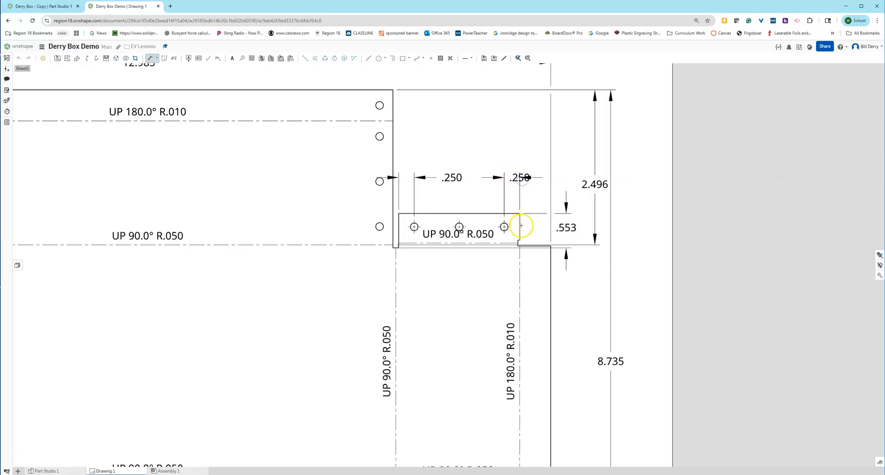
click(459, 227)
click(474, 145)
drag(475, 146, 485, 149)
click(212, 417)
scroll(375, 425, up, 2)
scroll(375, 425, down, 8)
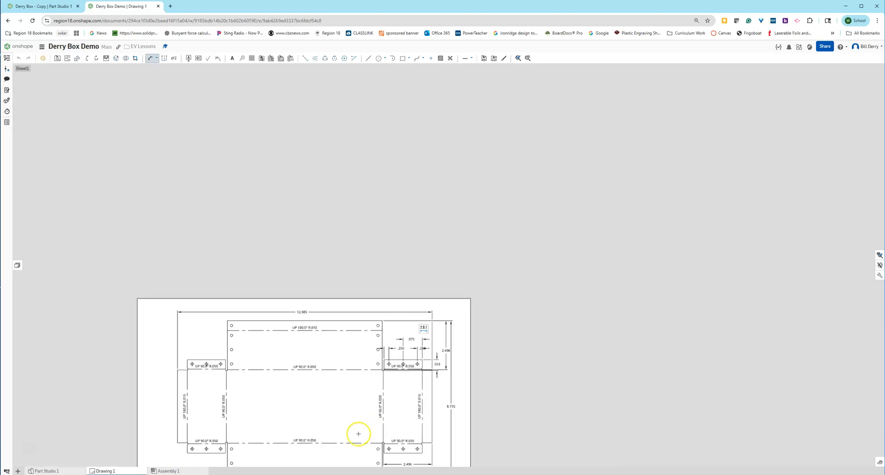
scroll(302, 451, up, 5)
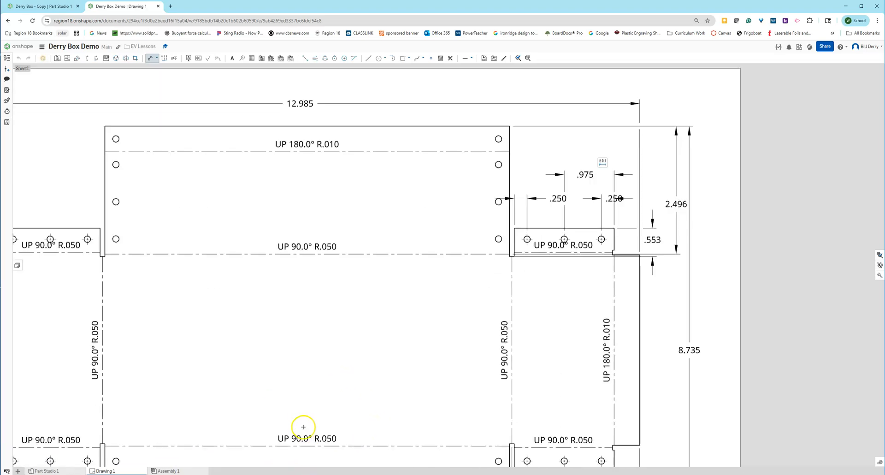
mouse_move(314, 412)
middle_down()
mouse_move(385, 339)
mouse_move(364, 357)
middle_up()
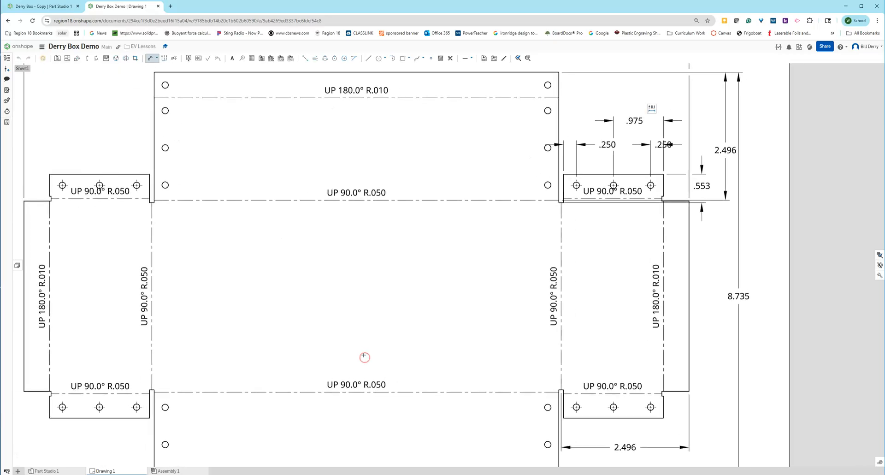
scroll(364, 357, down, 3)
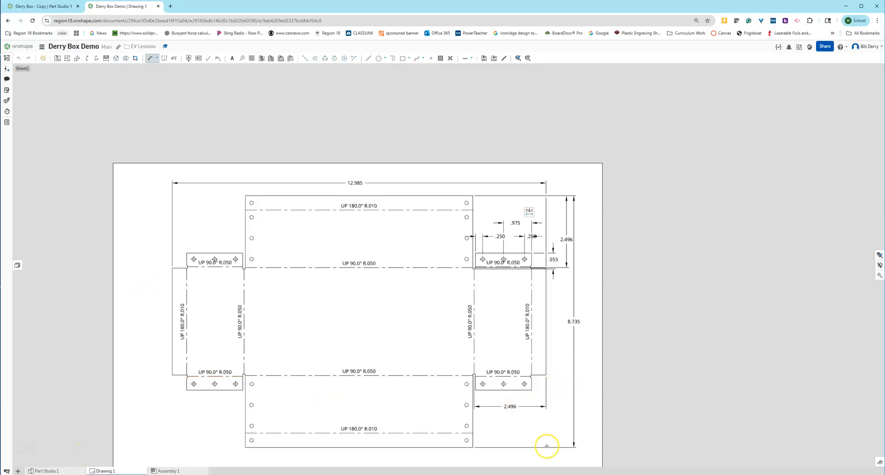
Switch to Part Studio 1 and show the sheet-metal bend table and flat pattern.
click(39, 471)
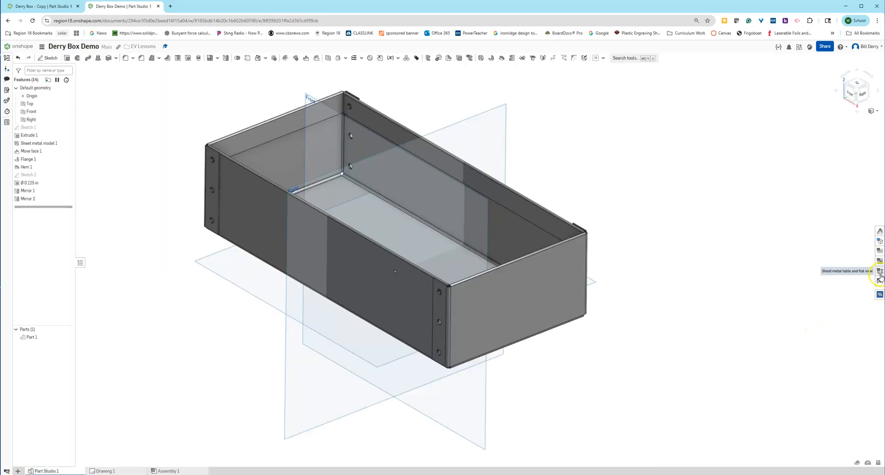
click(879, 273)
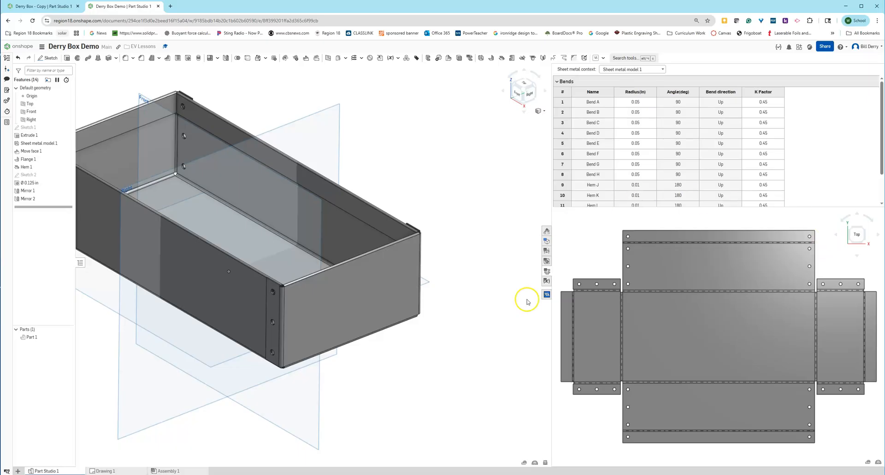
right_click(699, 336)
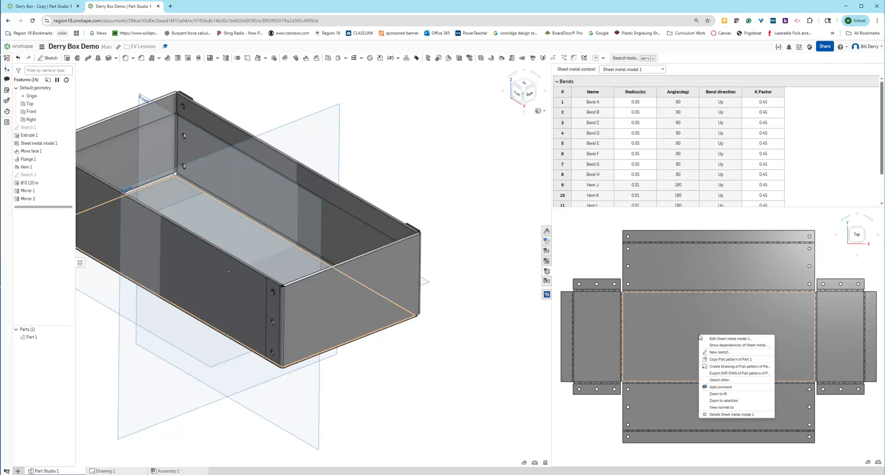
Export the flat pattern as a DXF file named 'Derry Box Demo'.
click(724, 375)
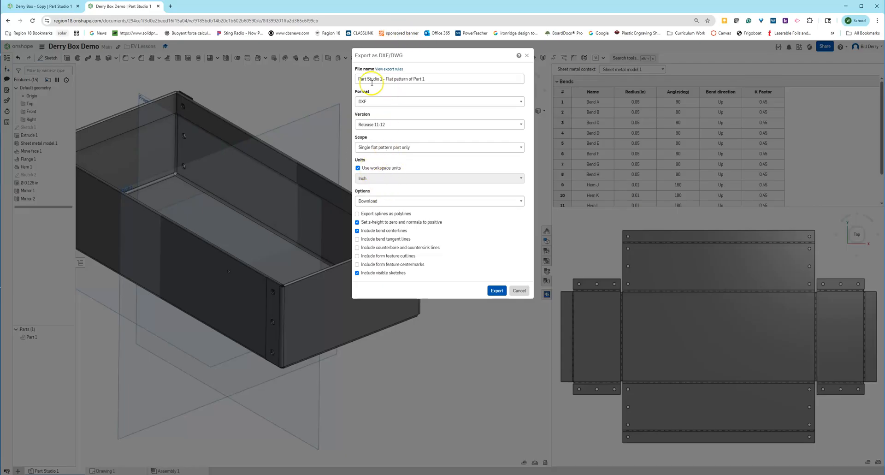
drag(435, 79, 347, 75)
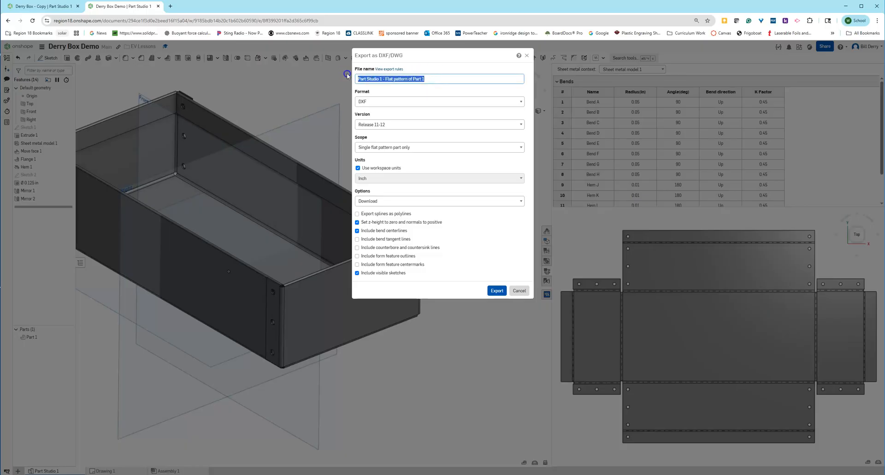
text(Derry)
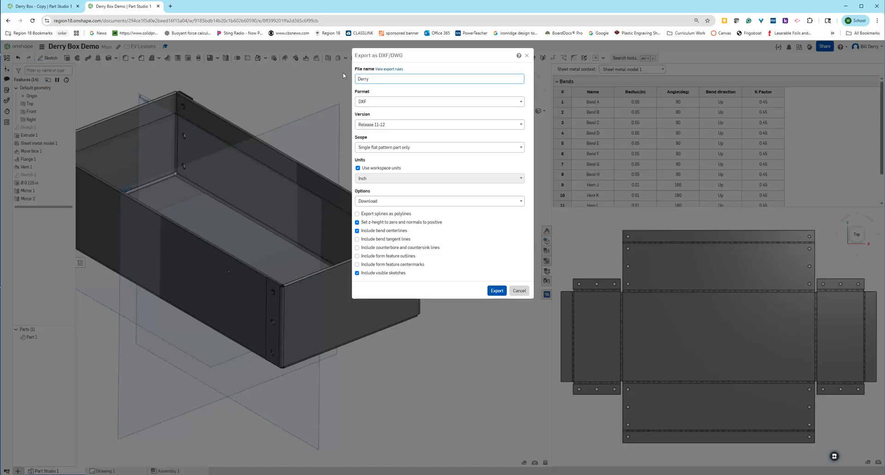
text( Box Demo)
click(496, 291)
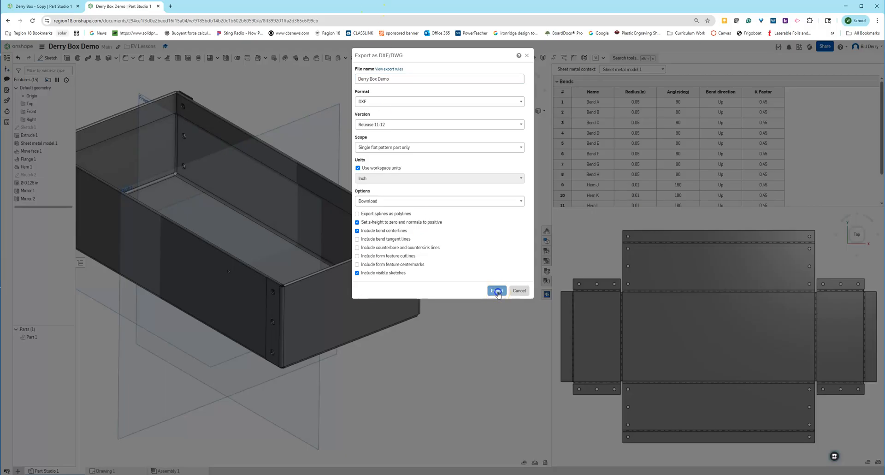
Copy Derry Box Demo.dxf from the Downloads folder in File Explorer.
click(846, 8)
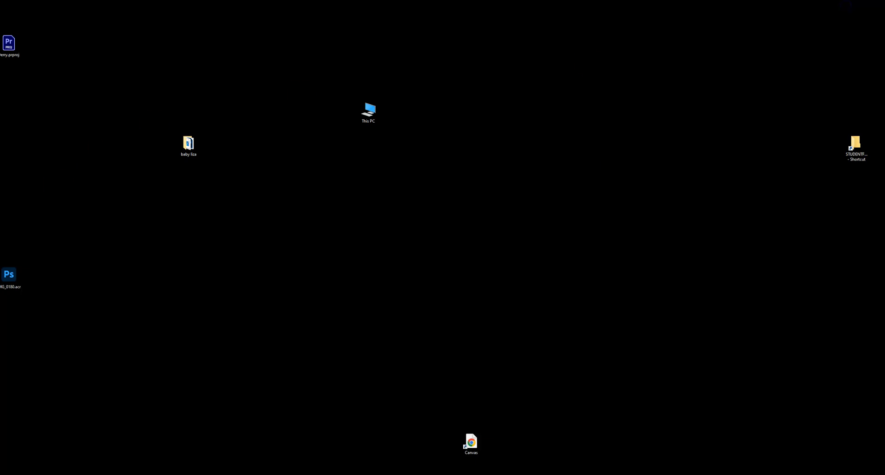
key(super+e)
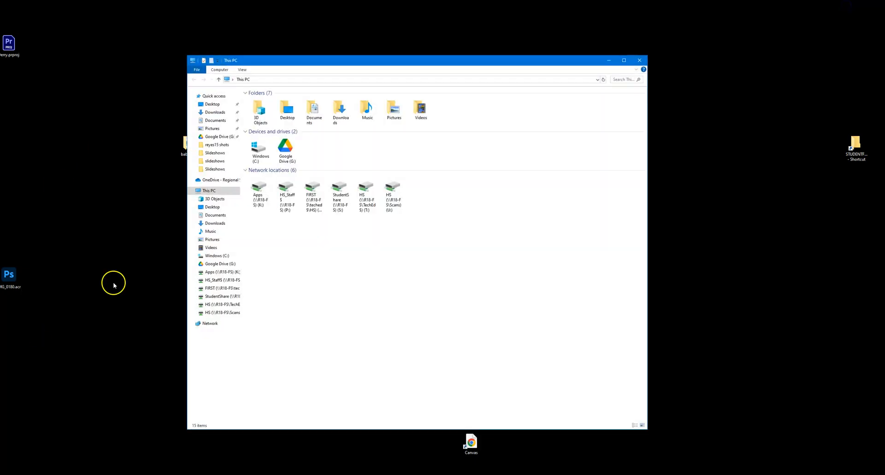
click(206, 113)
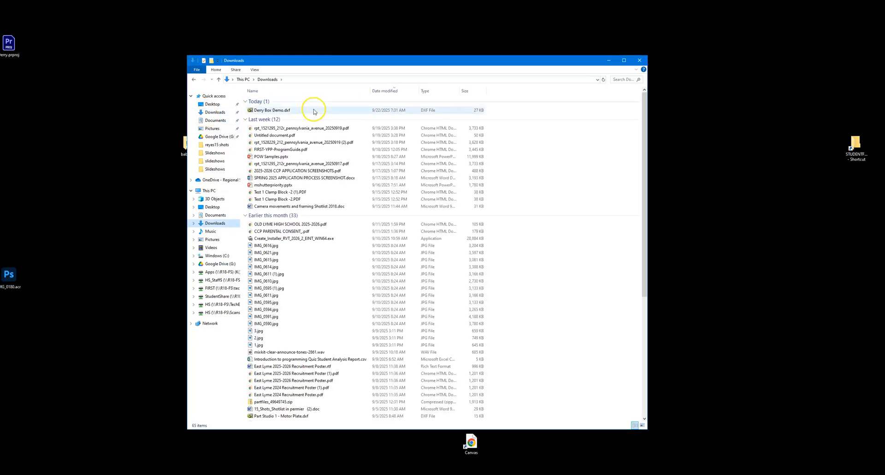
drag(365, 62, 517, 56)
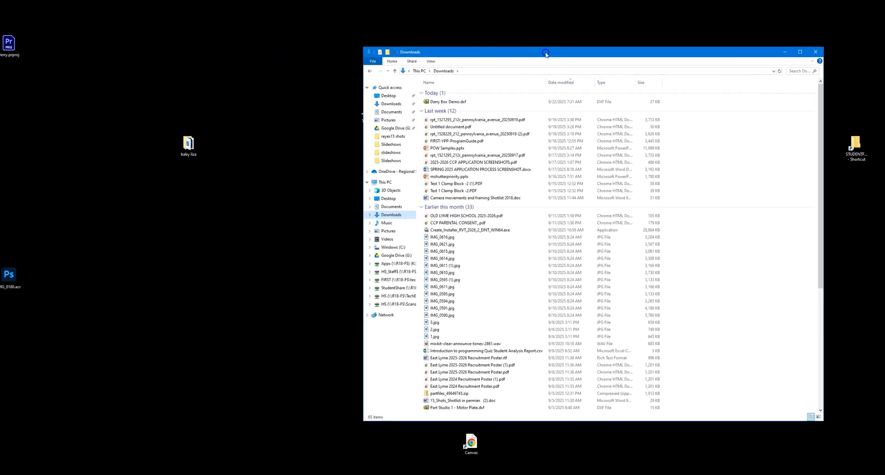
right_click(442, 103)
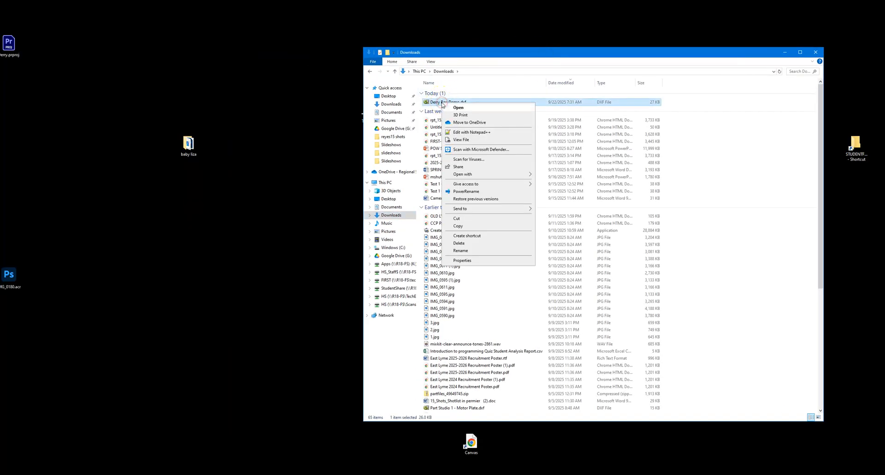
click(466, 225)
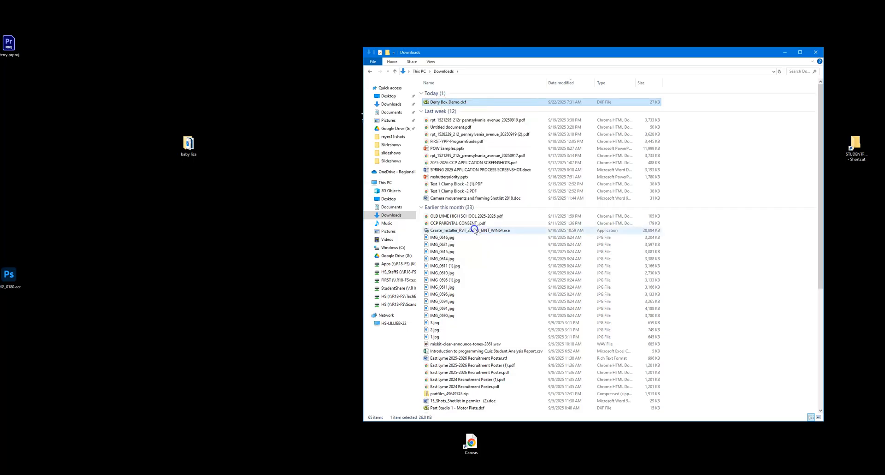
Paste the DXF into T: > STUDENTFOLDERS > the student's folder > Derry EV.
click(395, 296)
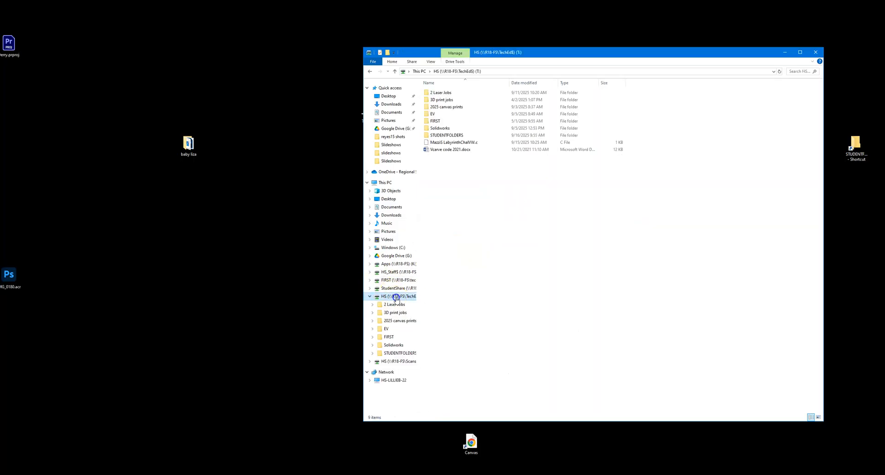
double_click(451, 134)
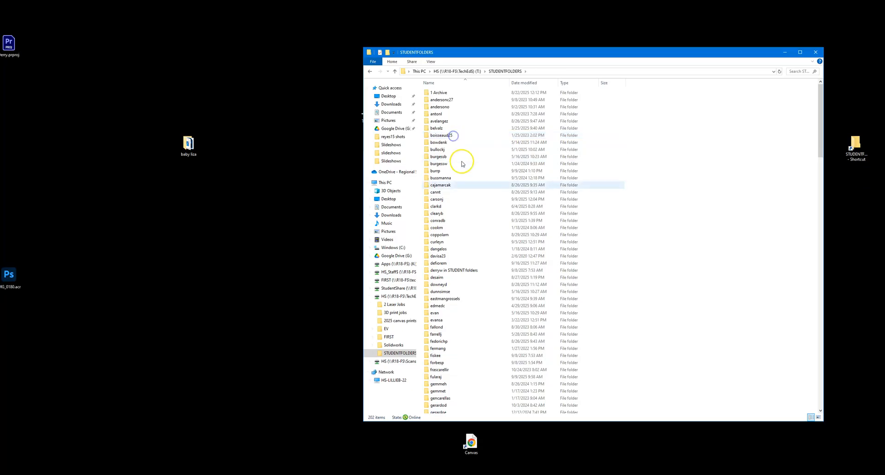
double_click(456, 270)
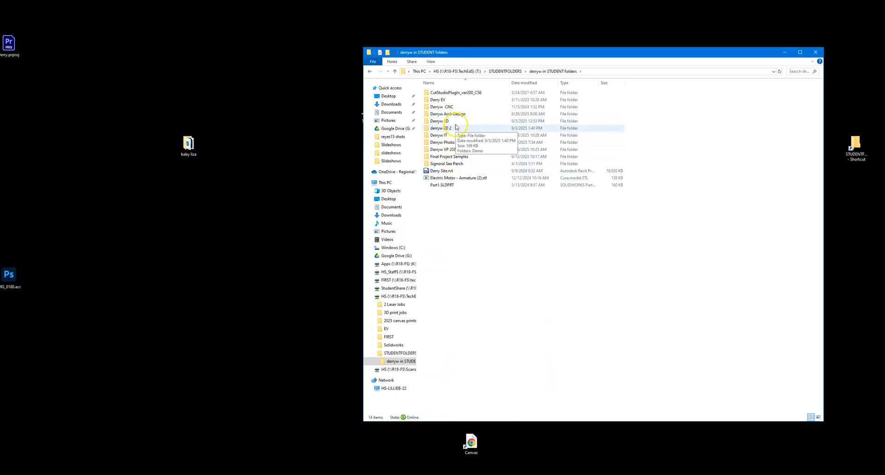
click(459, 101)
double_click(459, 101)
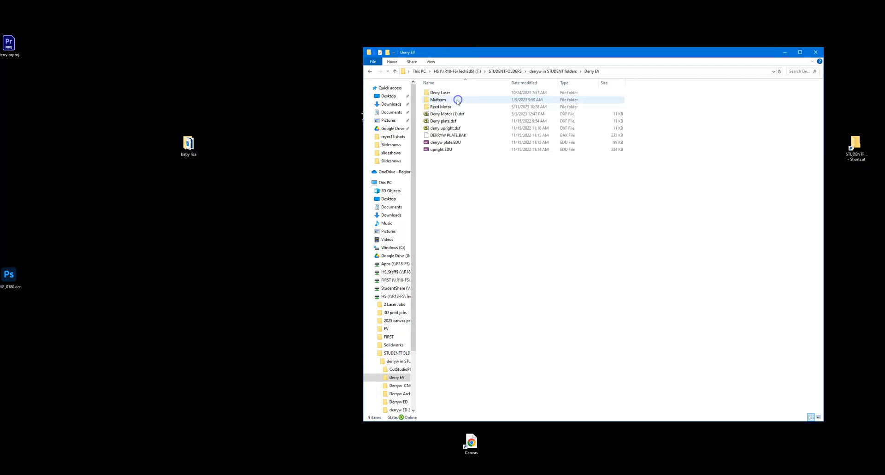
right_click(547, 256)
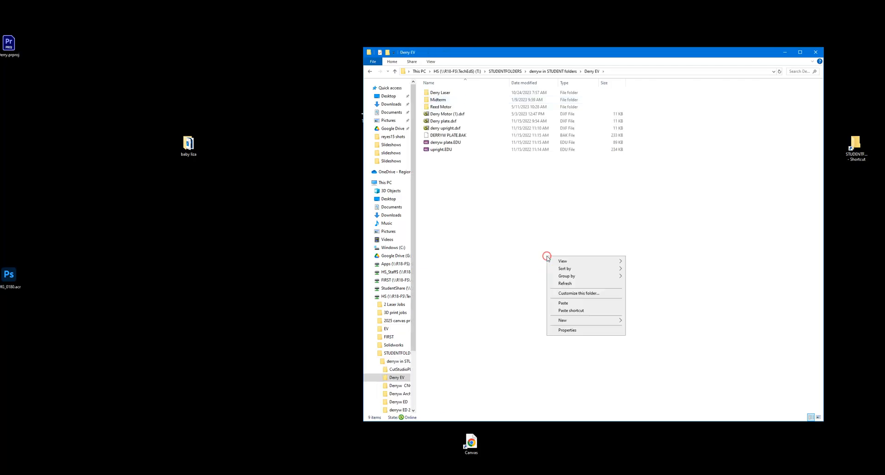
click(584, 303)
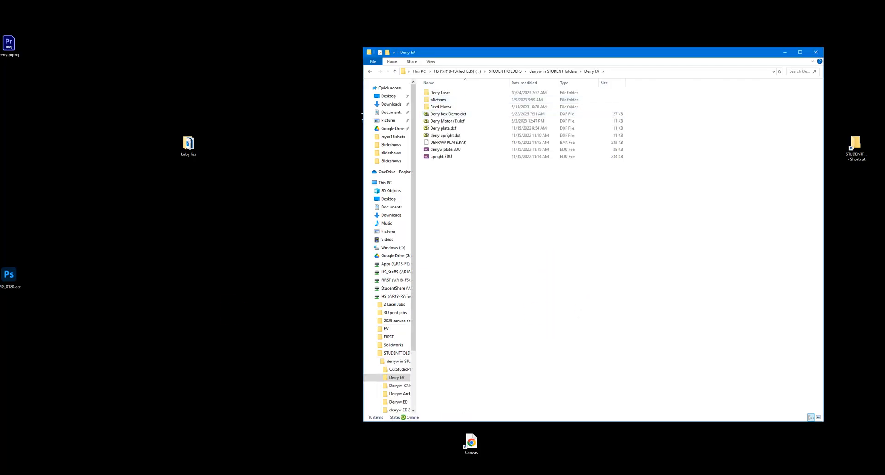
Return to the Drawing 1 tab and zoom to see the whole dimensioned flat pattern.
key(ctrl)
key(ctrl)
key(ctrl)
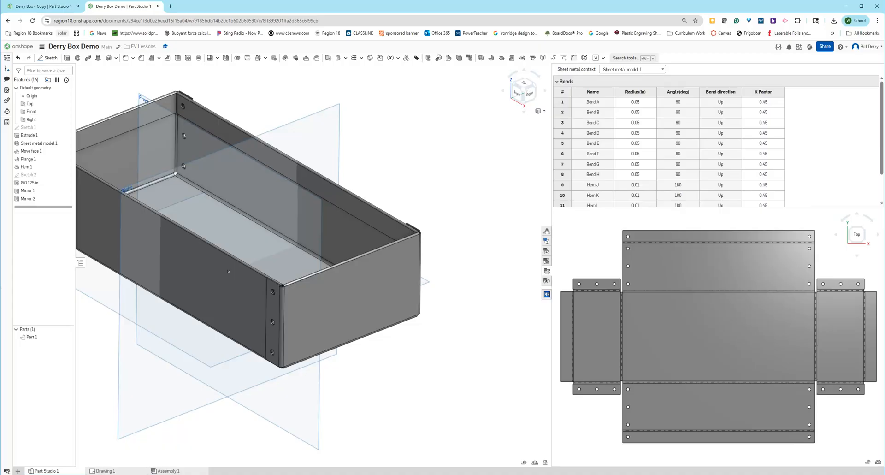
click(121, 470)
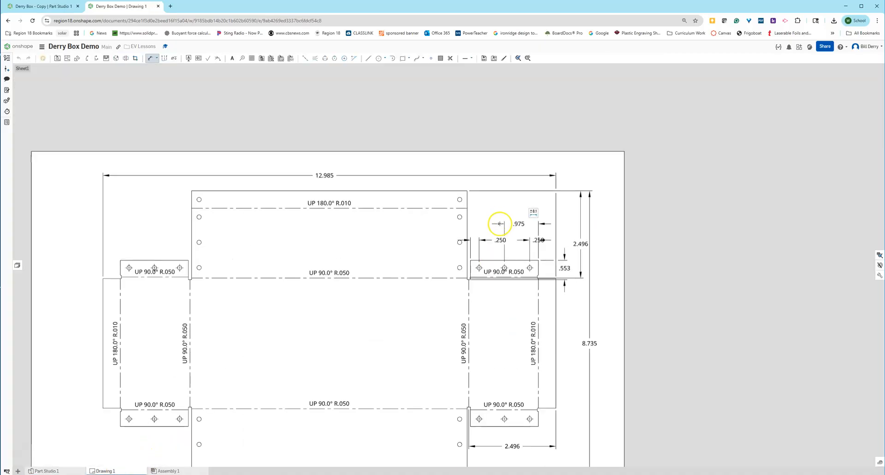
scroll(499, 223, down, 5)
scroll(498, 293, up, 3)
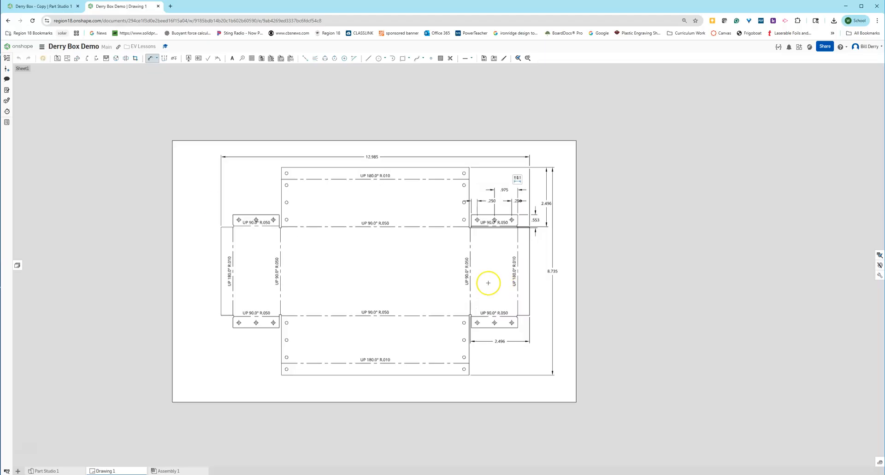
Print the drawing to PDF and save it to Downloads as Drawing 1.pdf.
click(42, 47)
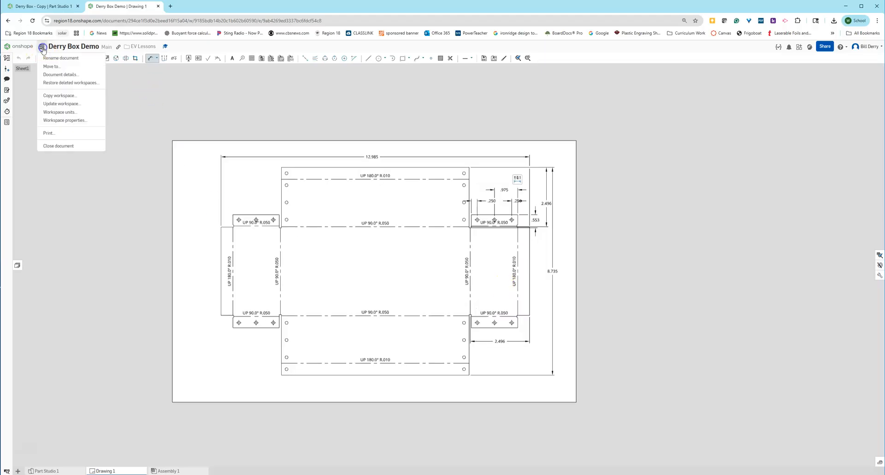
click(48, 133)
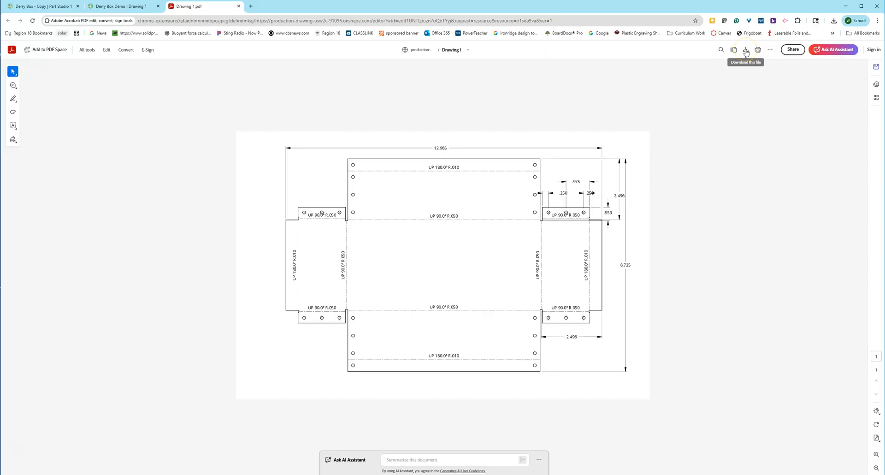
click(745, 50)
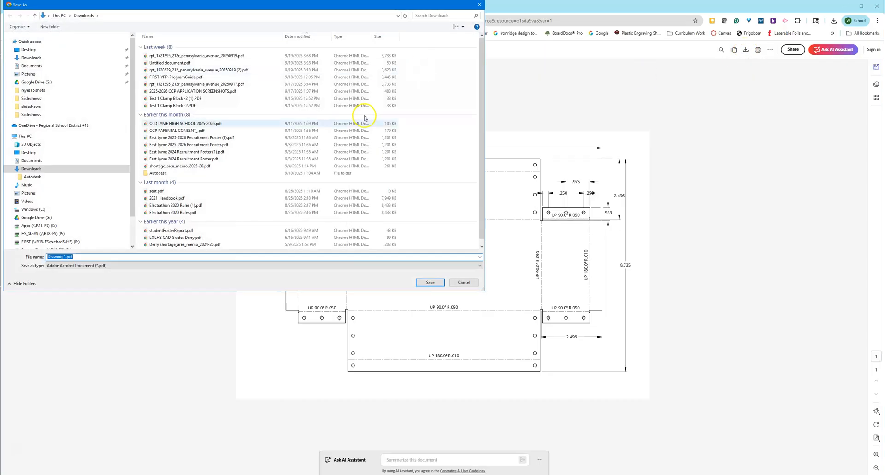
click(430, 282)
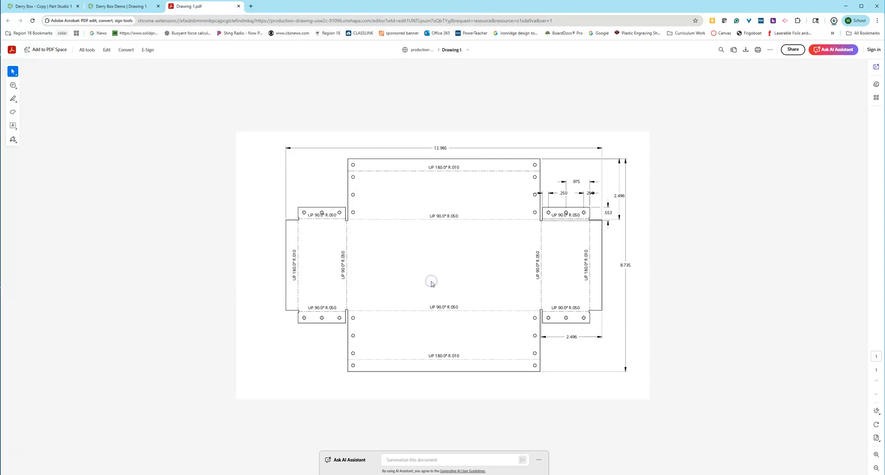
Close the Acrobat tab and open Drawing 1.pdf from the Downloads folder.
click(238, 6)
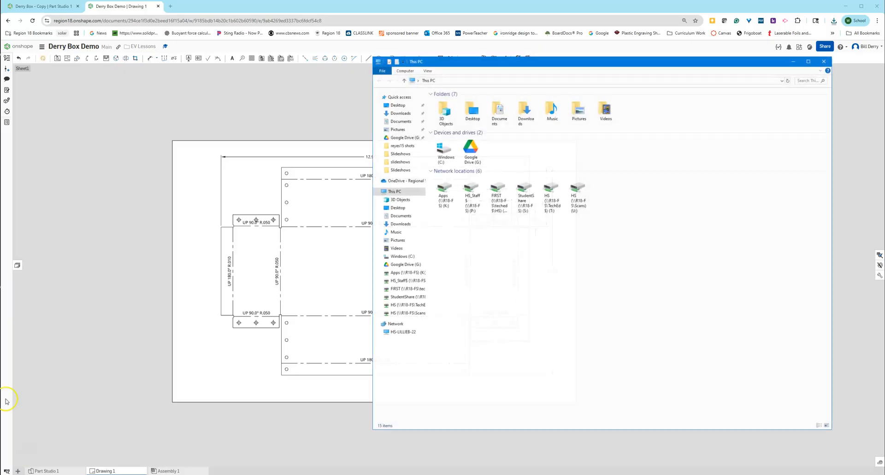
click(407, 114)
double_click(446, 112)
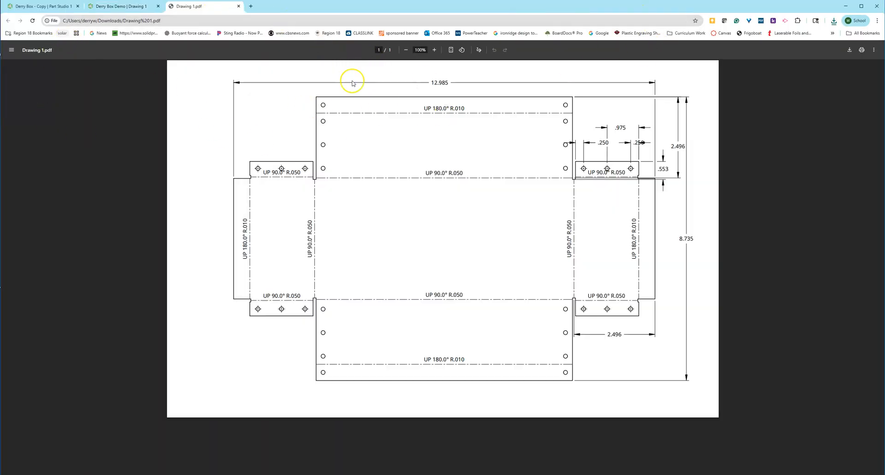
Choose HS-TechCopier as the printer with Ledger (11 x 17") paper size.
click(861, 51)
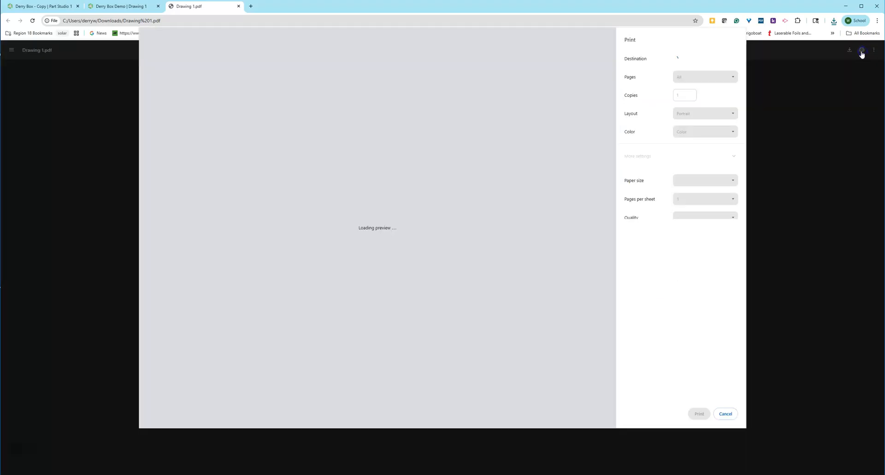
click(698, 60)
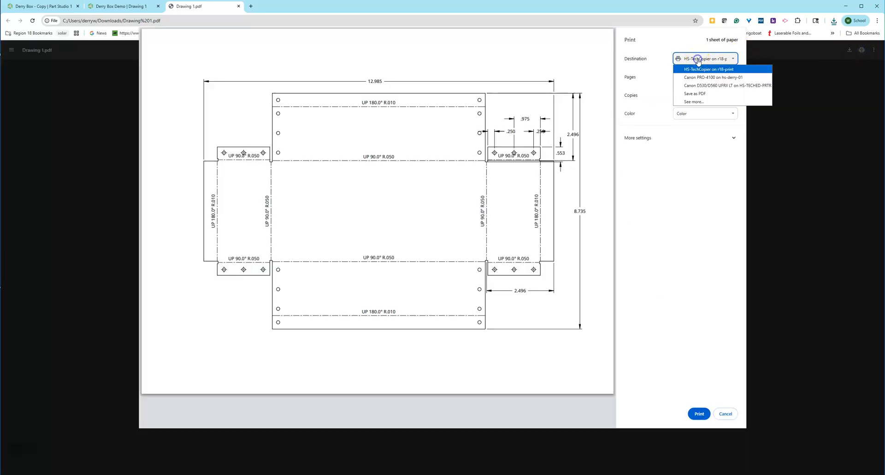
click(666, 175)
click(651, 141)
click(684, 165)
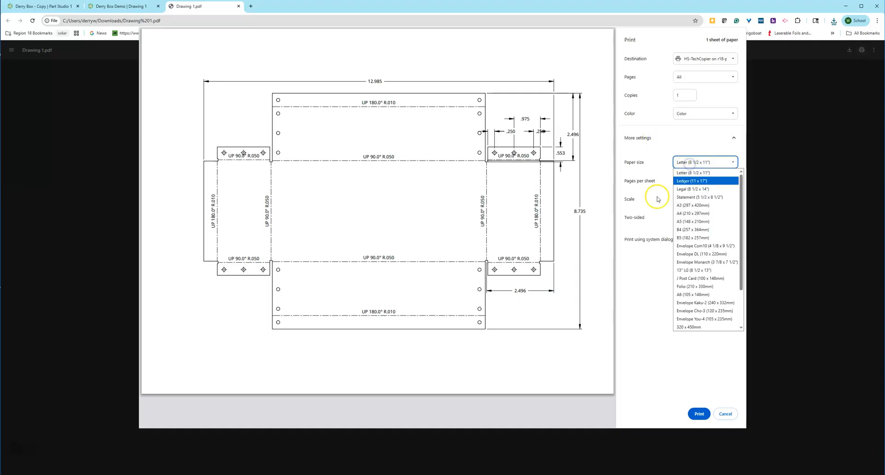
click(686, 182)
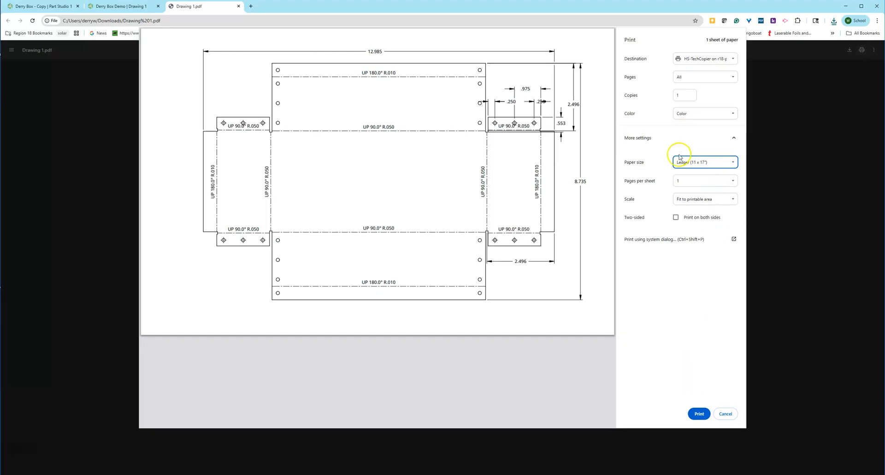
Set print scale to Default and print the drawing.
click(712, 200)
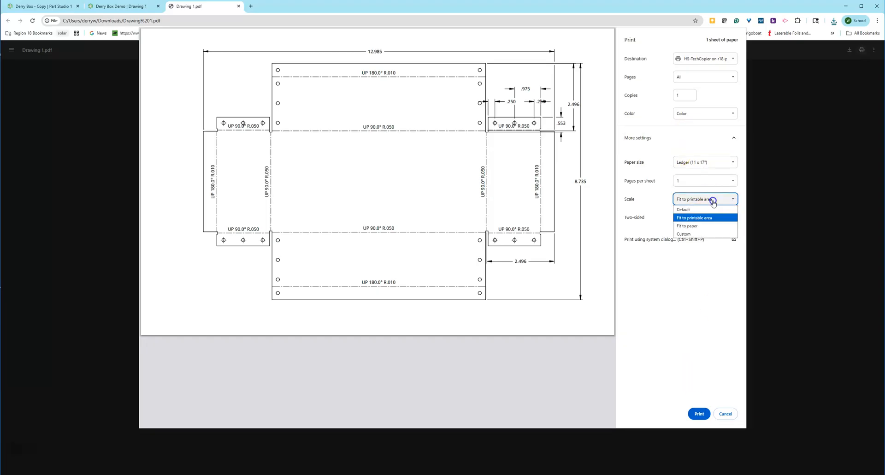
click(693, 211)
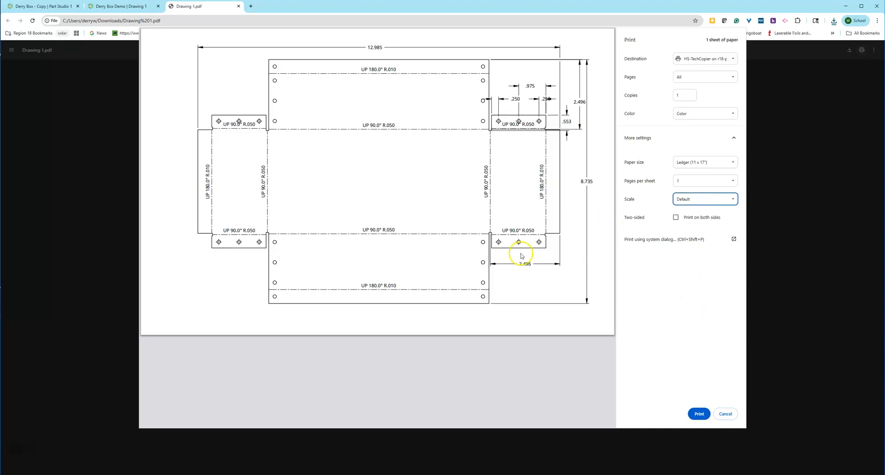
click(699, 413)
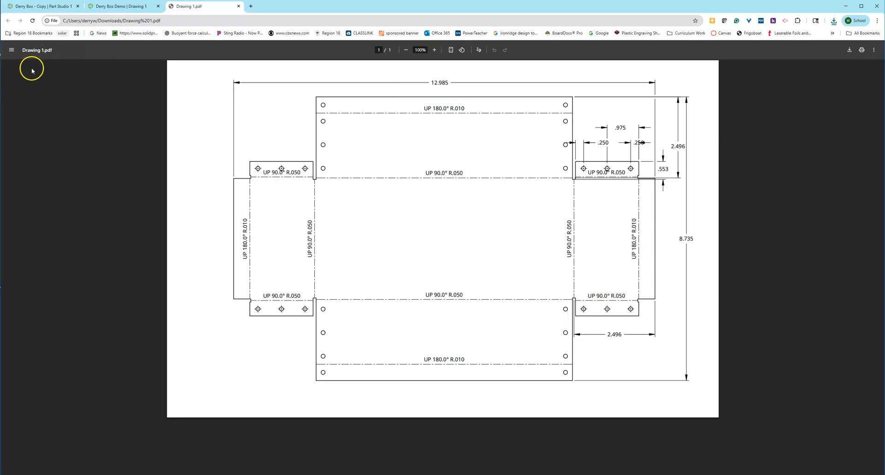